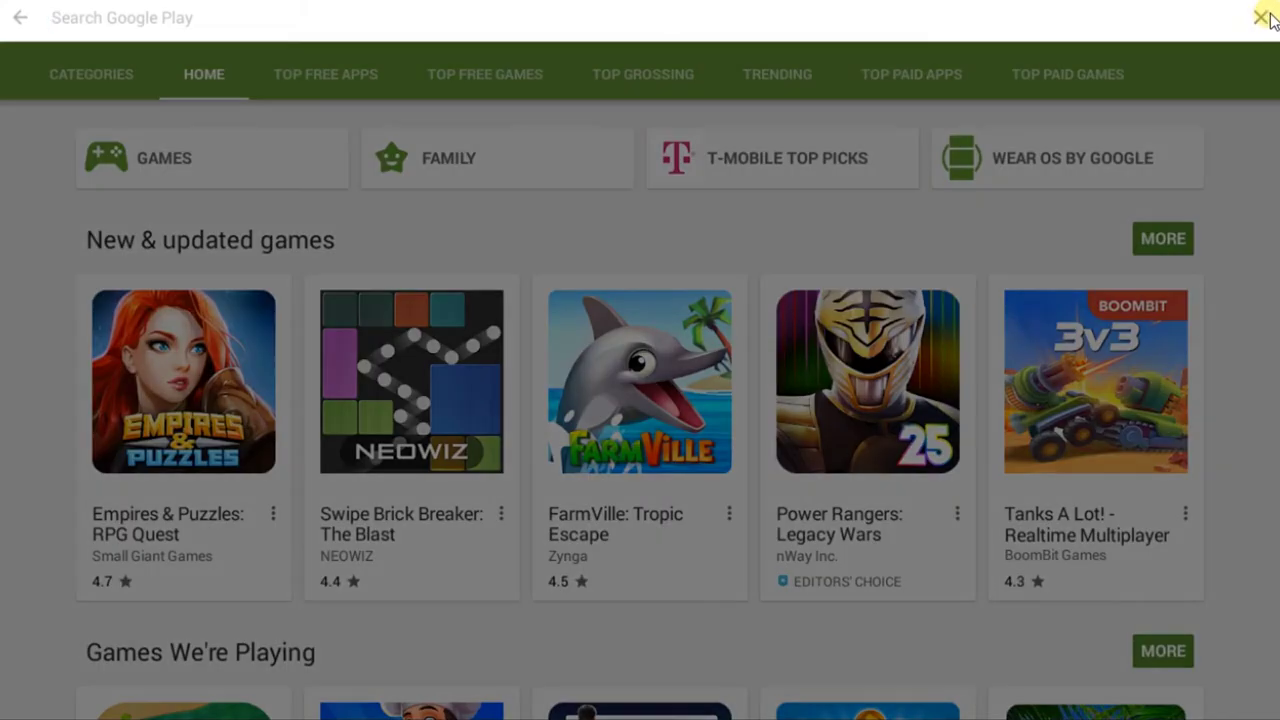
Search the Play Store for 'whatsapp download'
type("w")
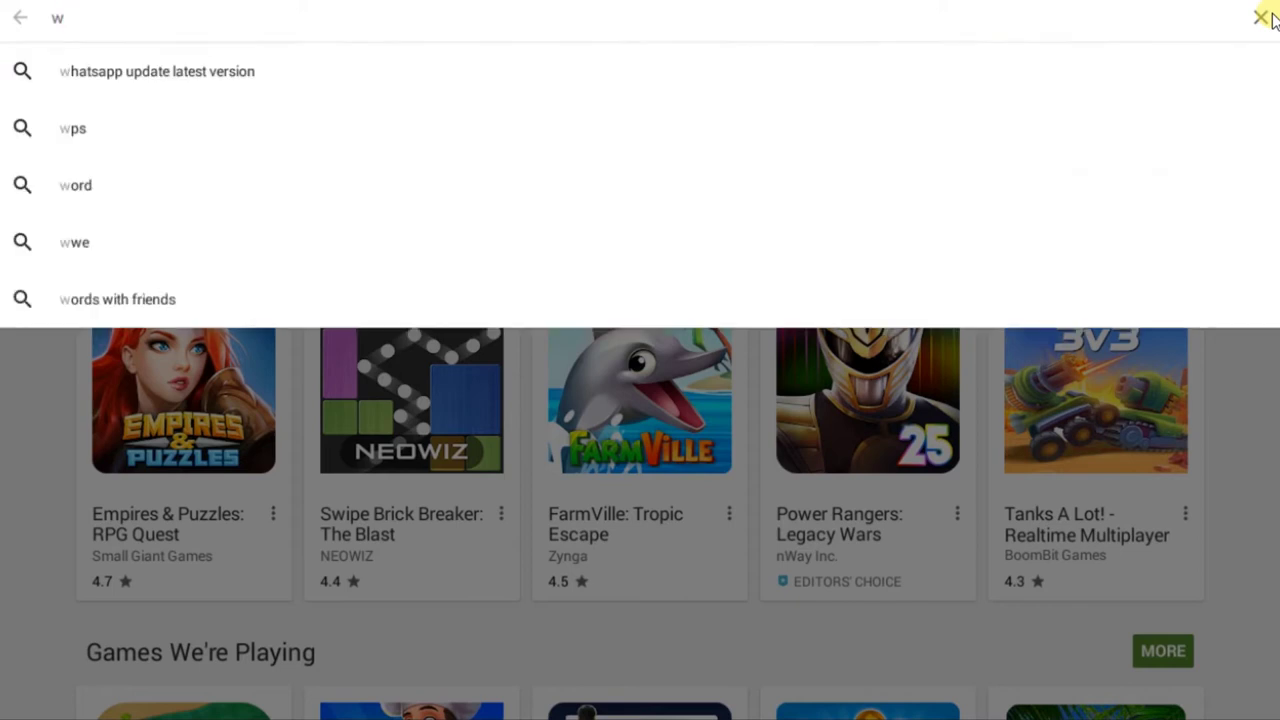
type("hatsa")
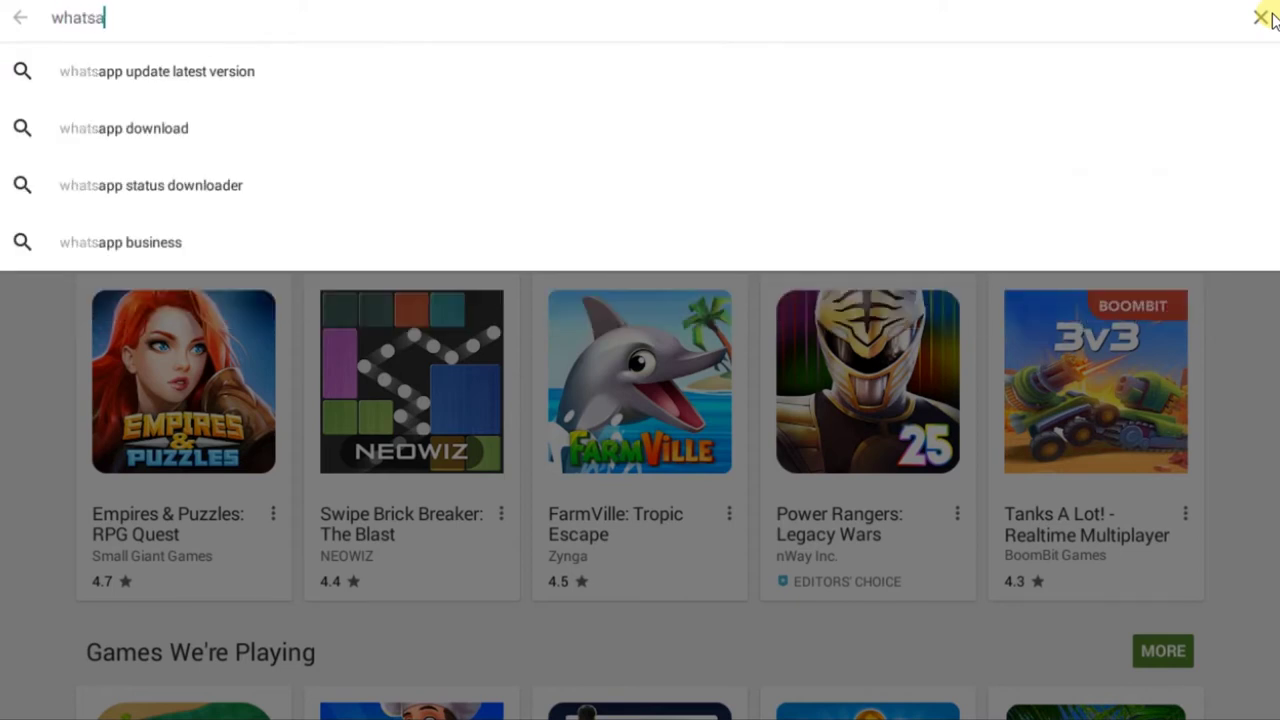
type("pp dow")
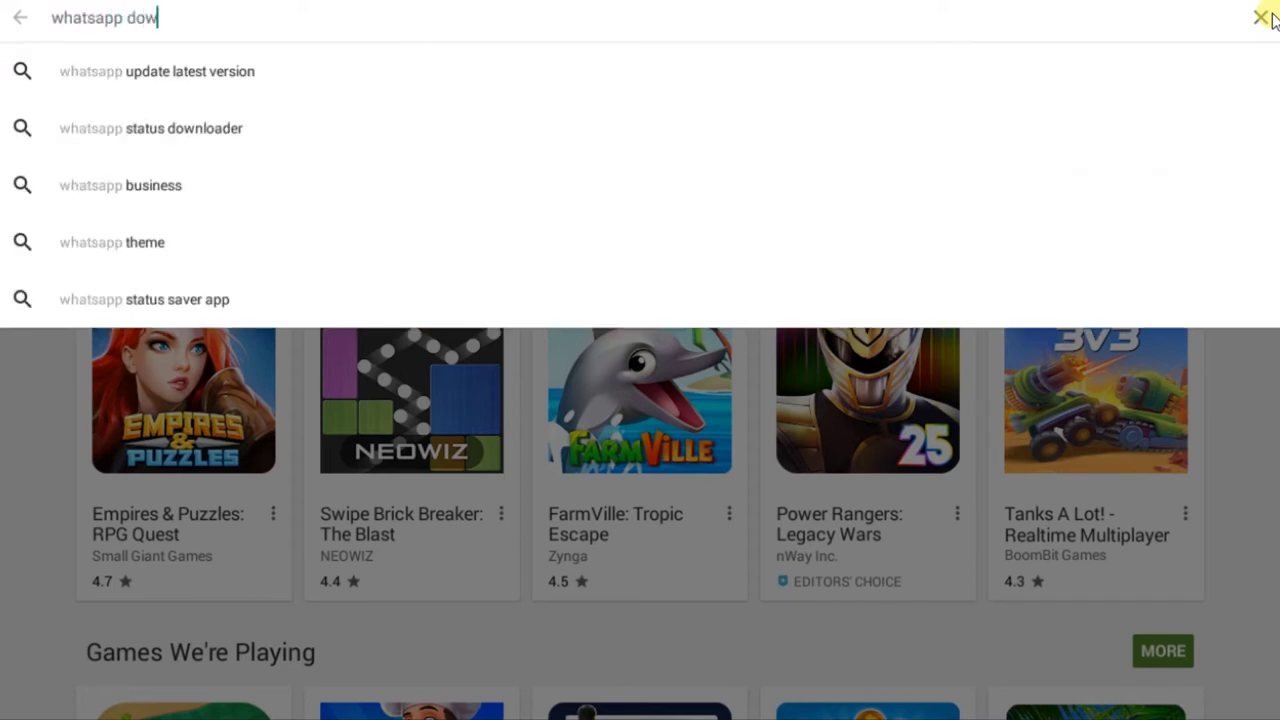
type("nload")
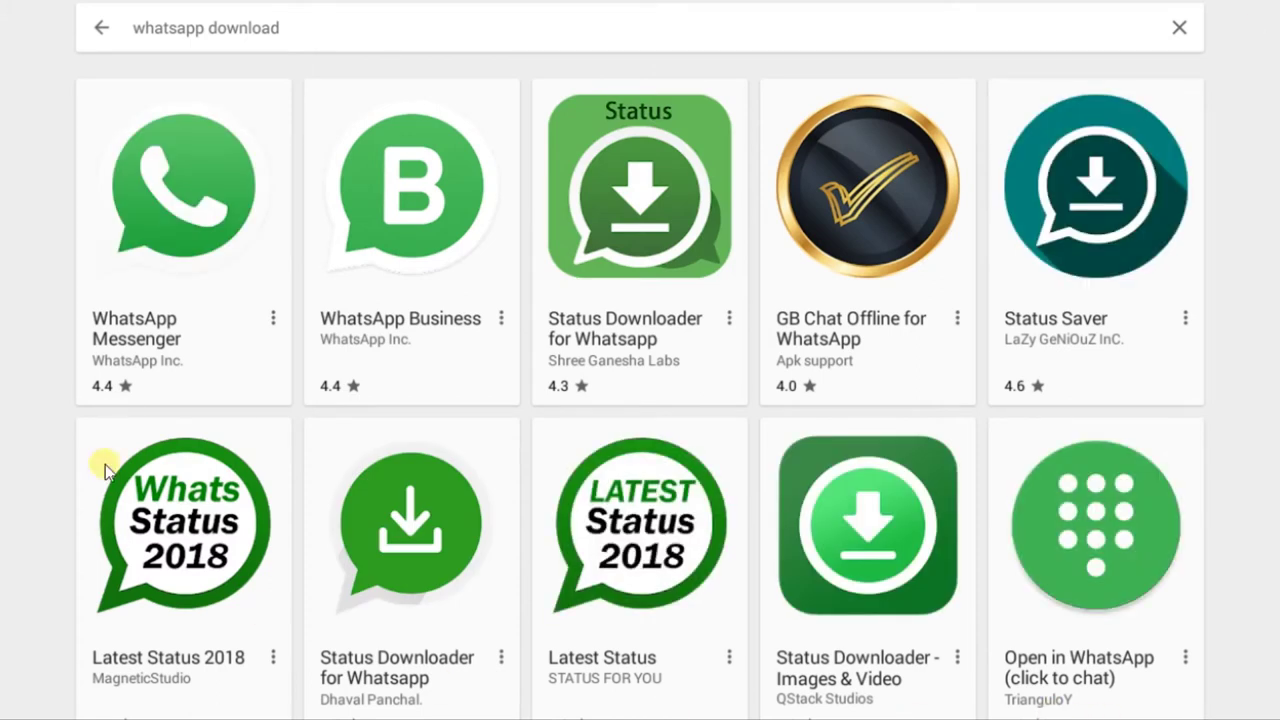
Open the WhatsApp Messenger listing from the results and browse its details
left_click(167, 198)
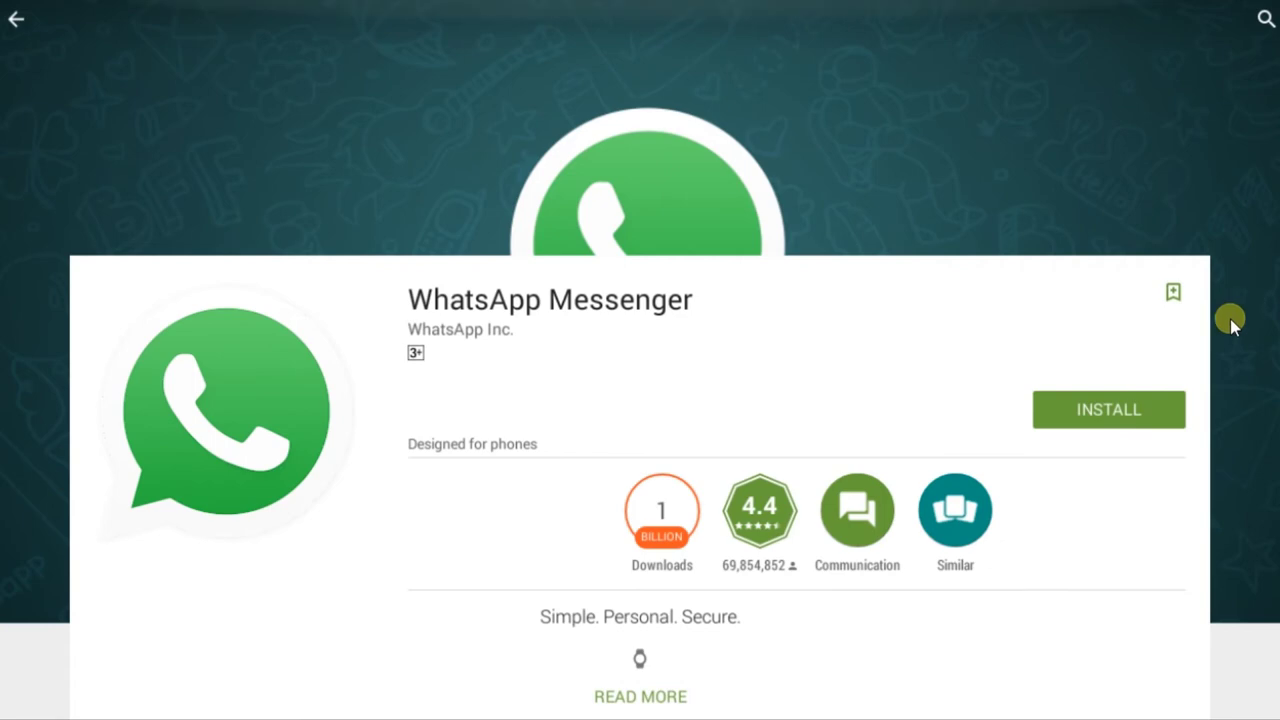
scroll(1175, 408, "down", 5)
scroll(1172, 330, "down", 2)
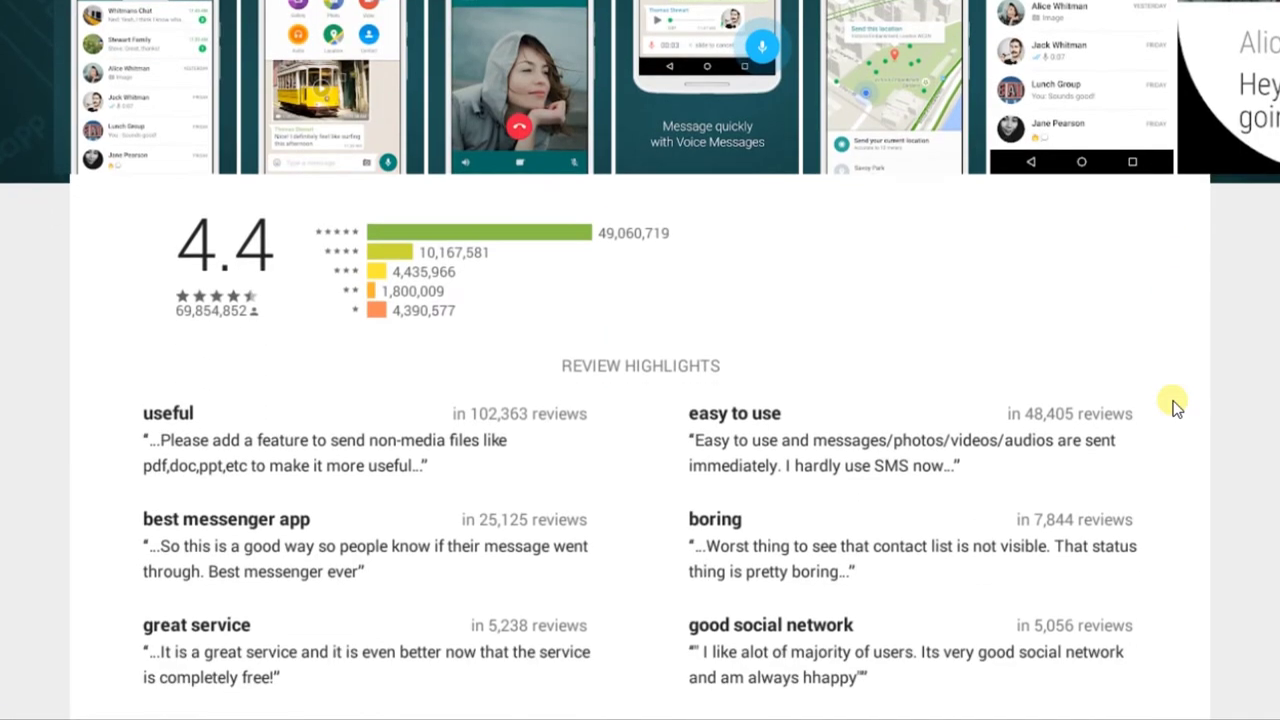
scroll(1180, 420, "down", 5)
scroll(1214, 420, "down", 3)
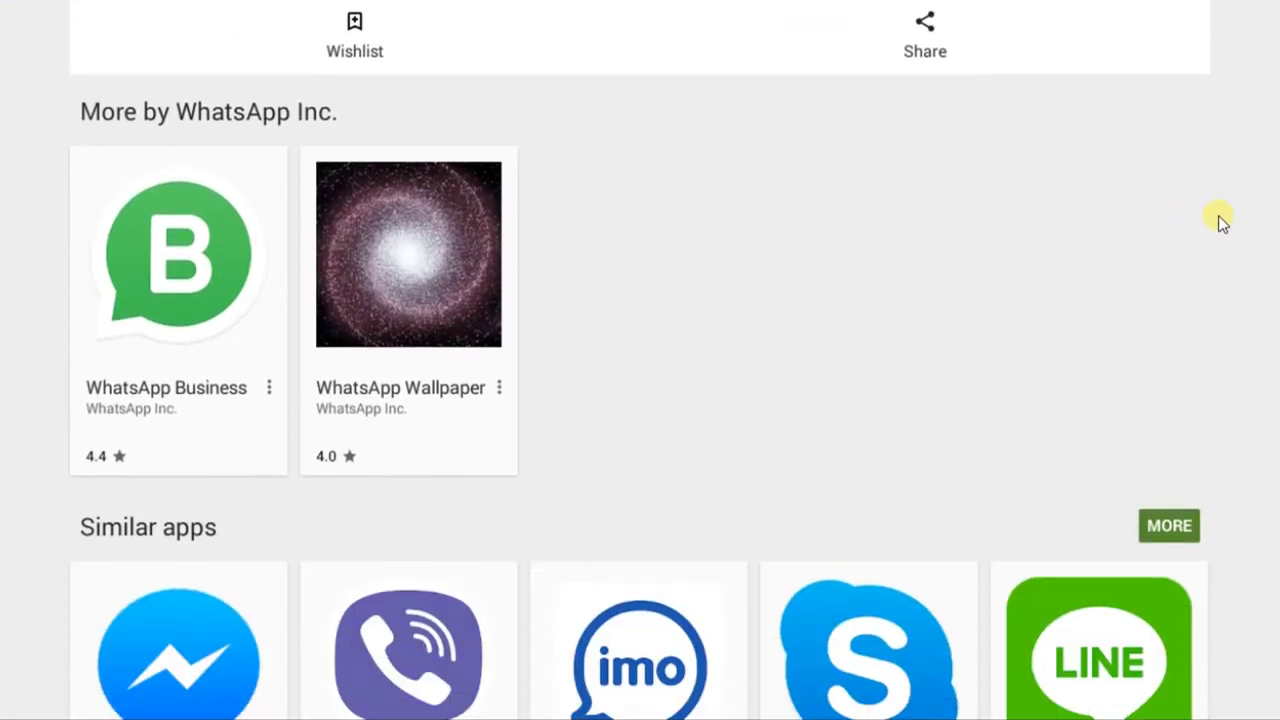
scroll(1220, 217, "up", 4)
scroll(1249, 403, "up", 3)
scroll(1249, 583, "up", 1)
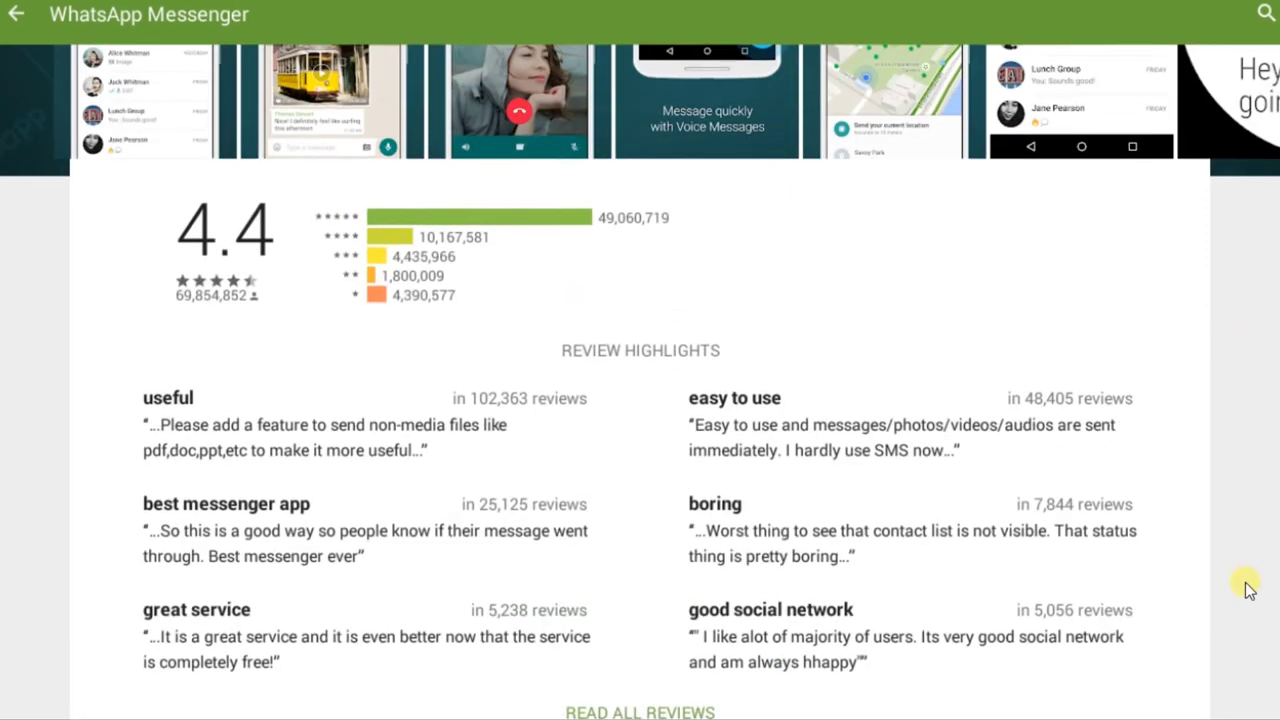
scroll(1214, 624, "up", 3)
scroll(1200, 560, "up", 3)
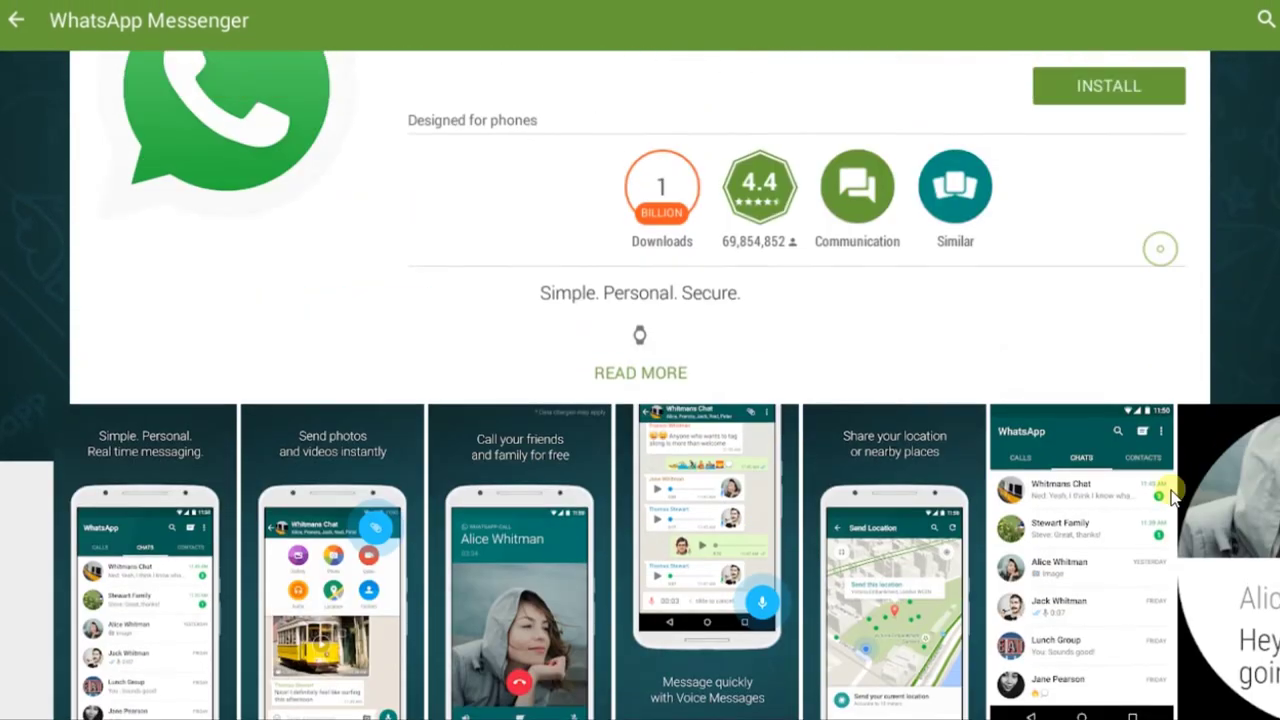
scroll(1171, 509, "up", 2)
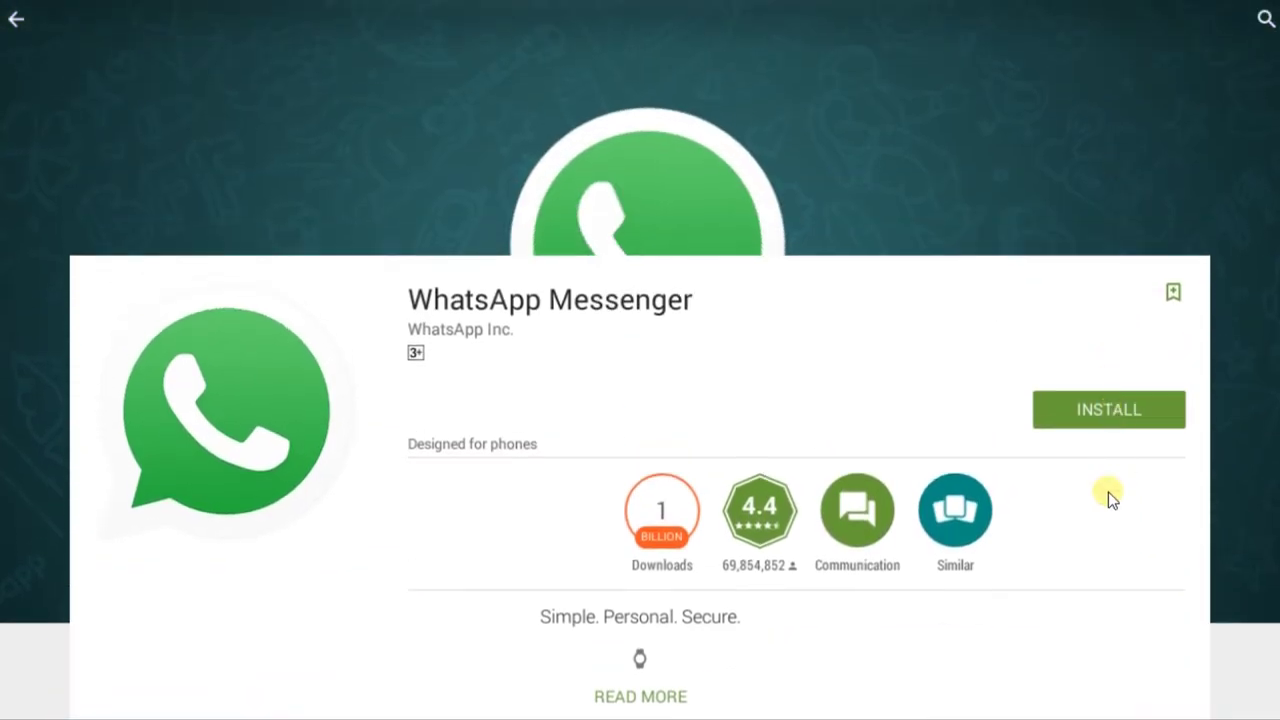
scroll(1104, 174, "down", 2)
scroll(1108, 210, "up", 2)
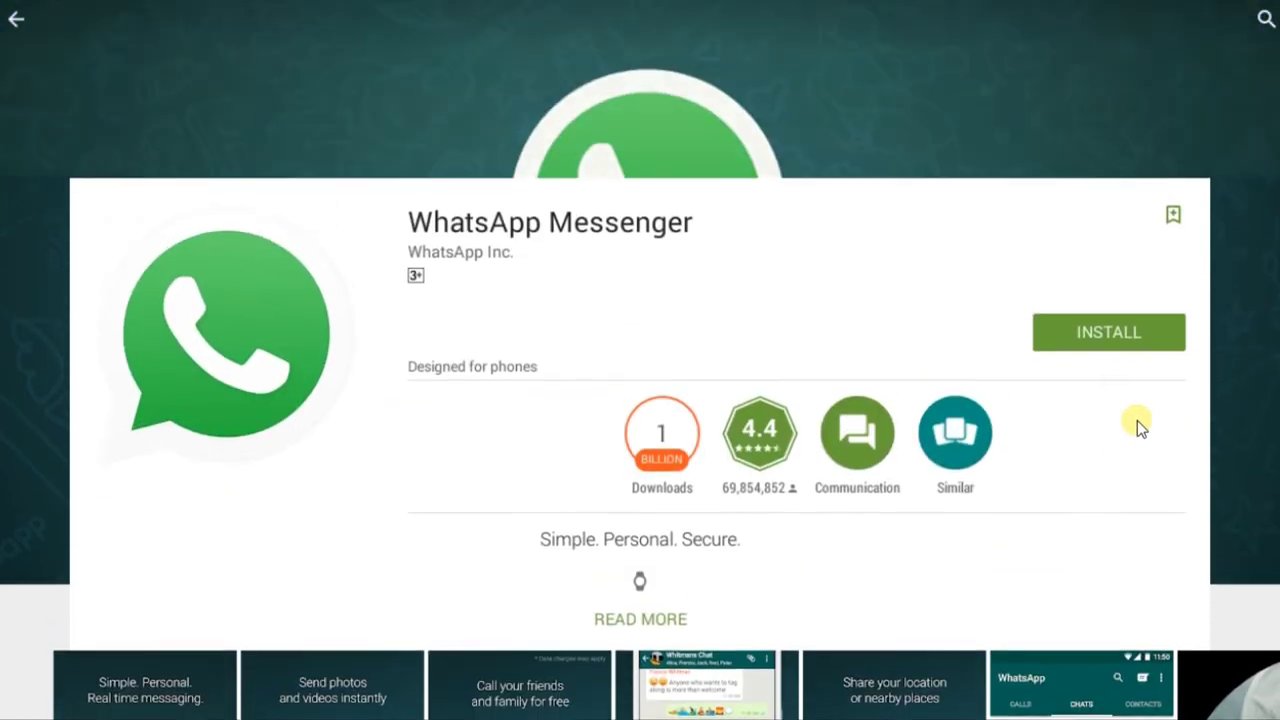
Install WhatsApp Messenger, accepting its permissions request
left_click(1067, 280)
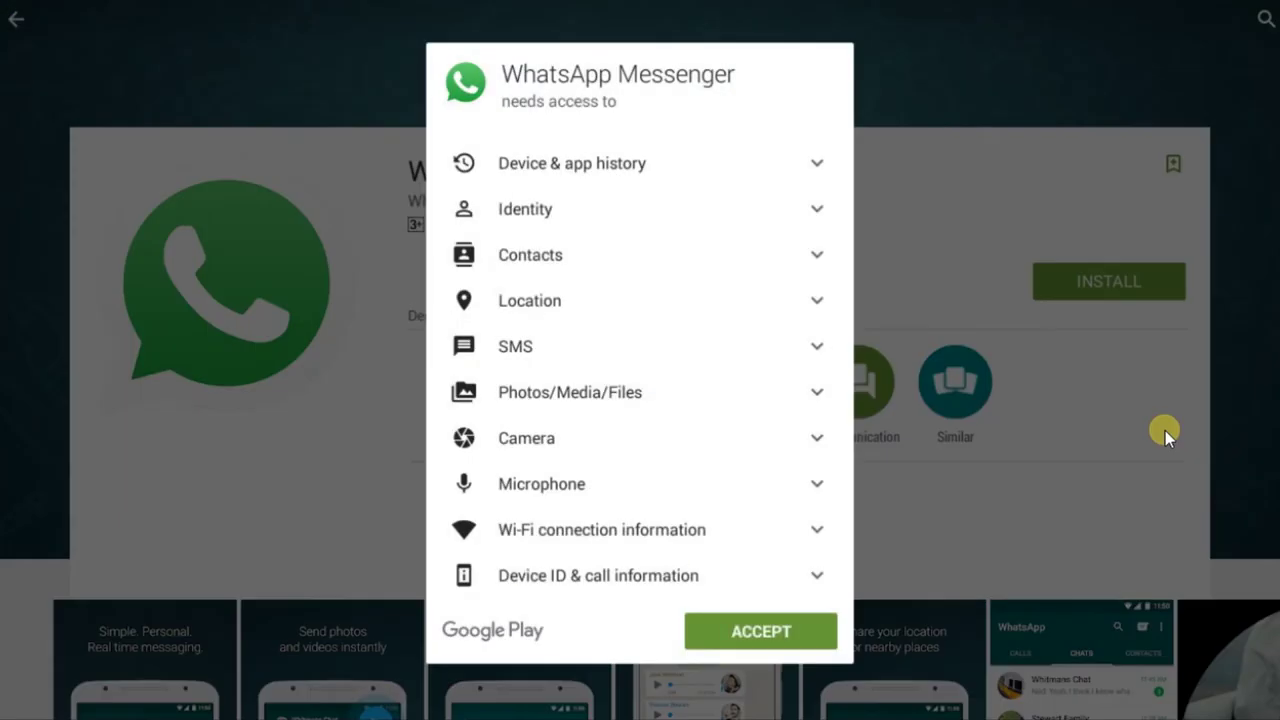
left_click(755, 640)
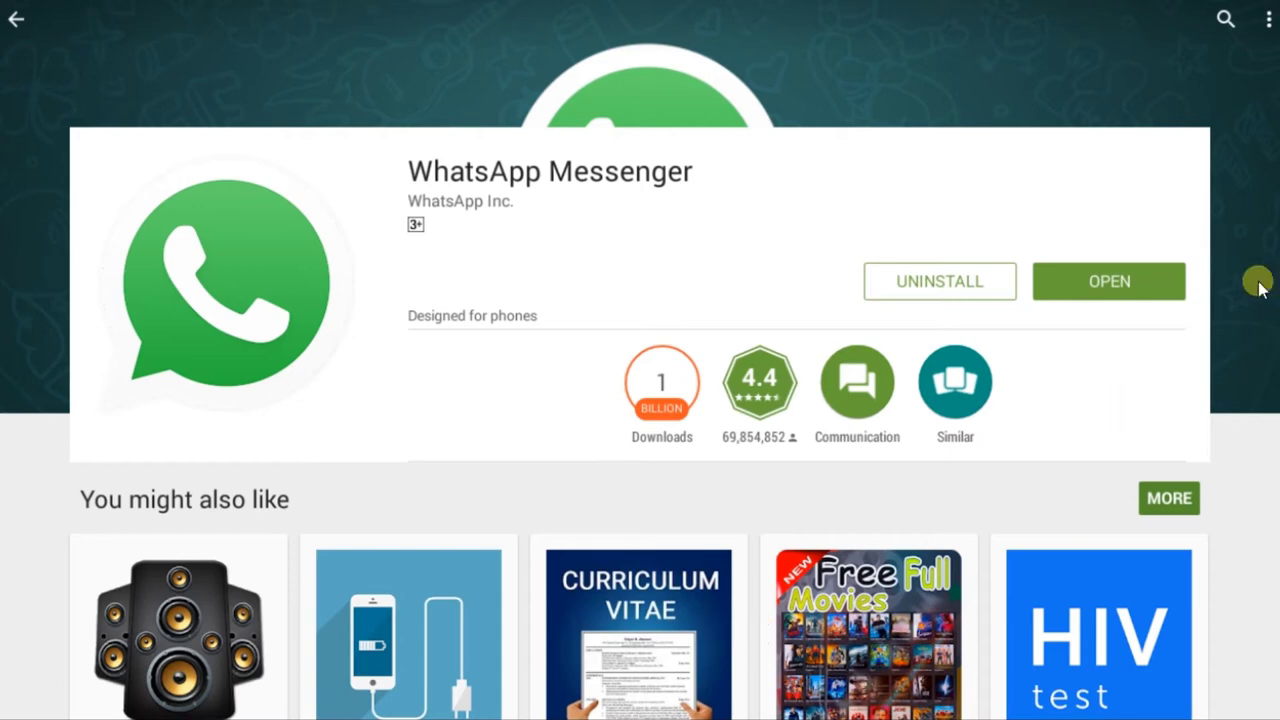
Launch WhatsApp, agree to the terms, and browse the country list
left_click(1132, 284)
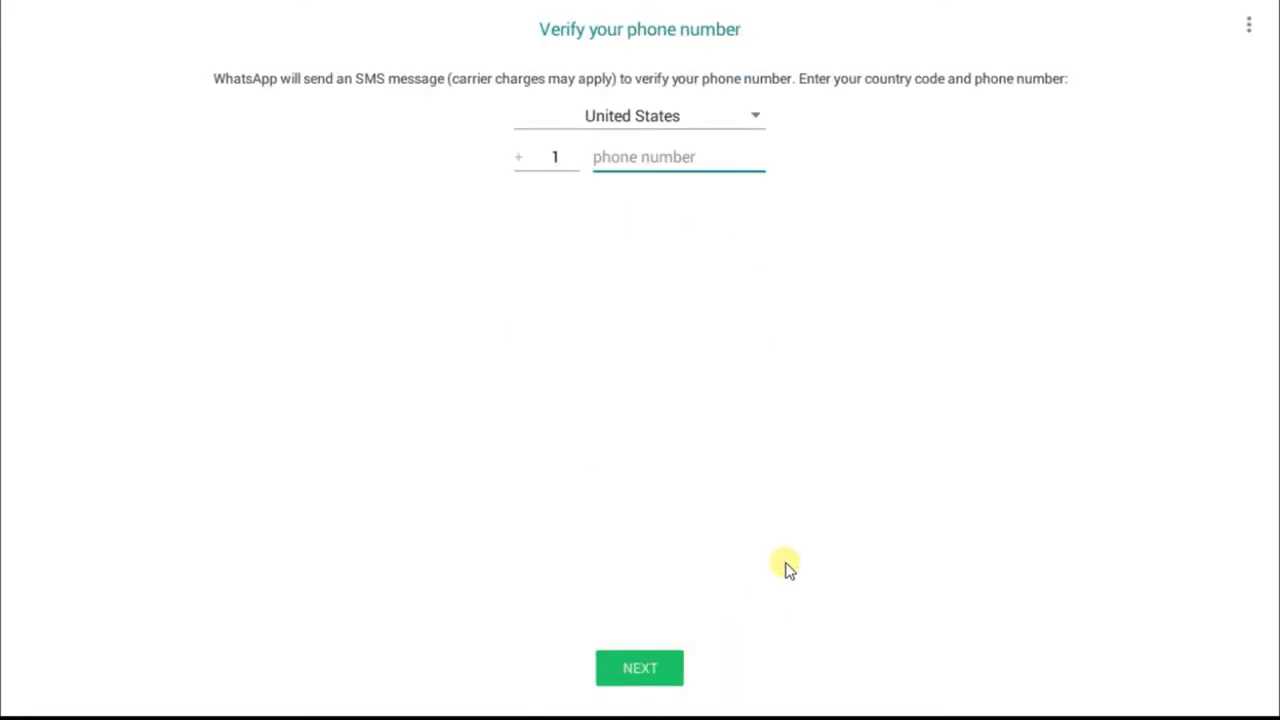
left_click(754, 117)
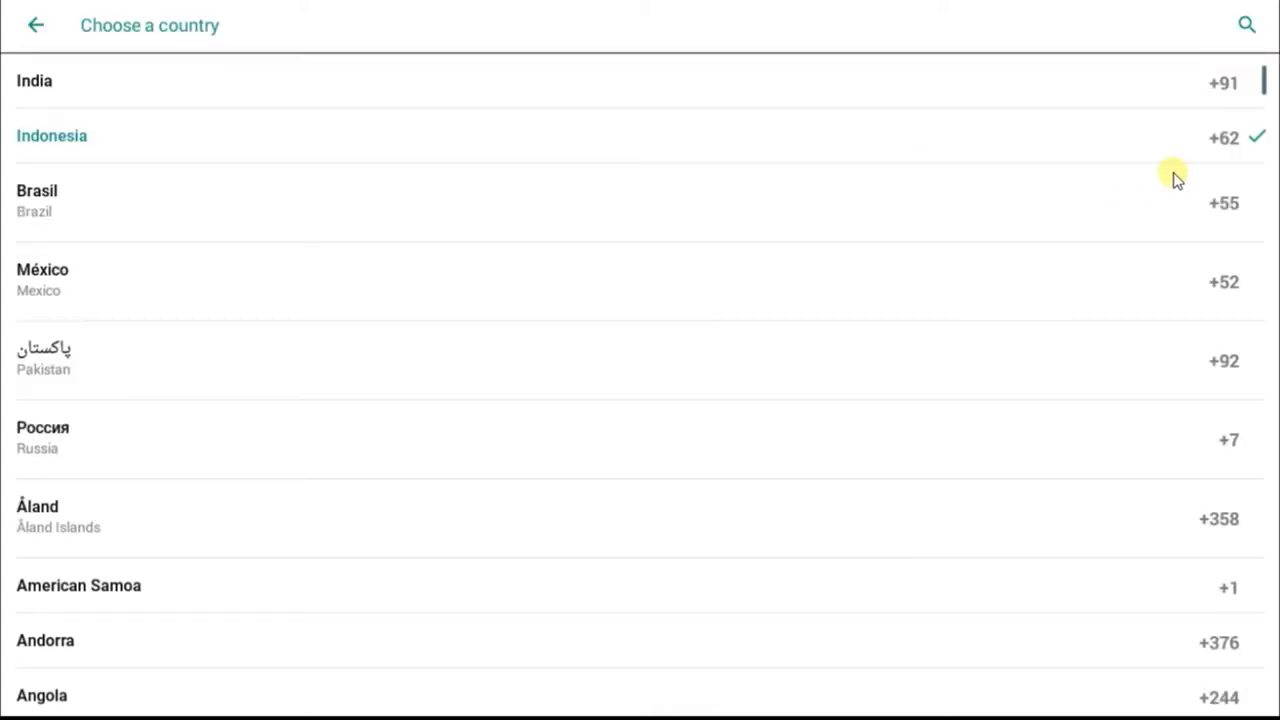
left_click_drag(894, 586, 906, 117)
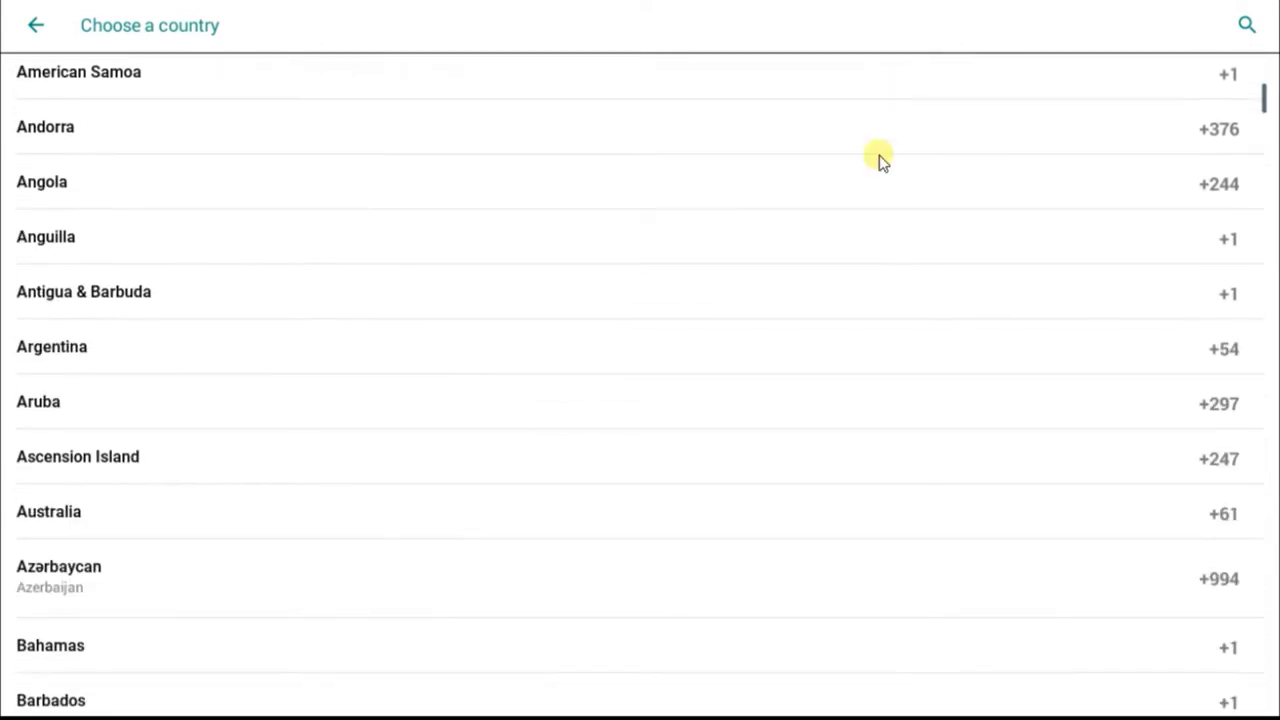
left_click_drag(858, 622, 867, 140)
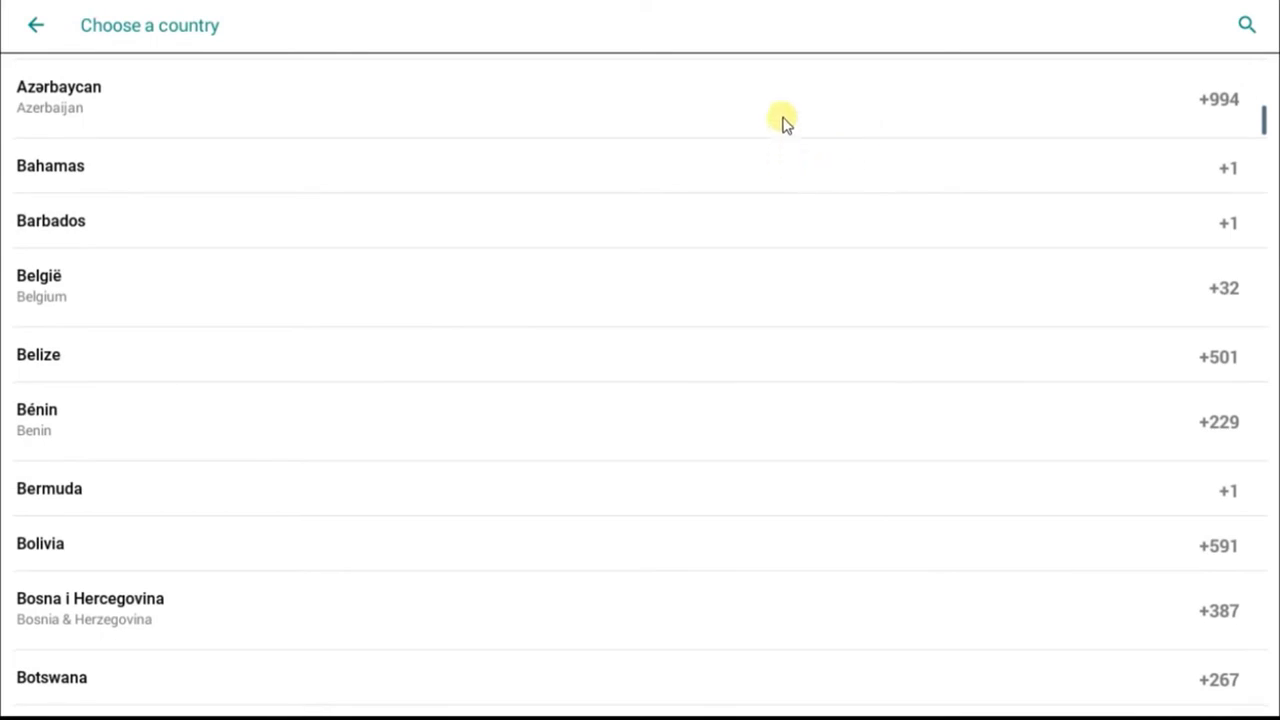
mouse_move(783, 123)
left_mouse_down()
mouse_move(783, 525)
mouse_move(800, 714)
left_mouse_up()
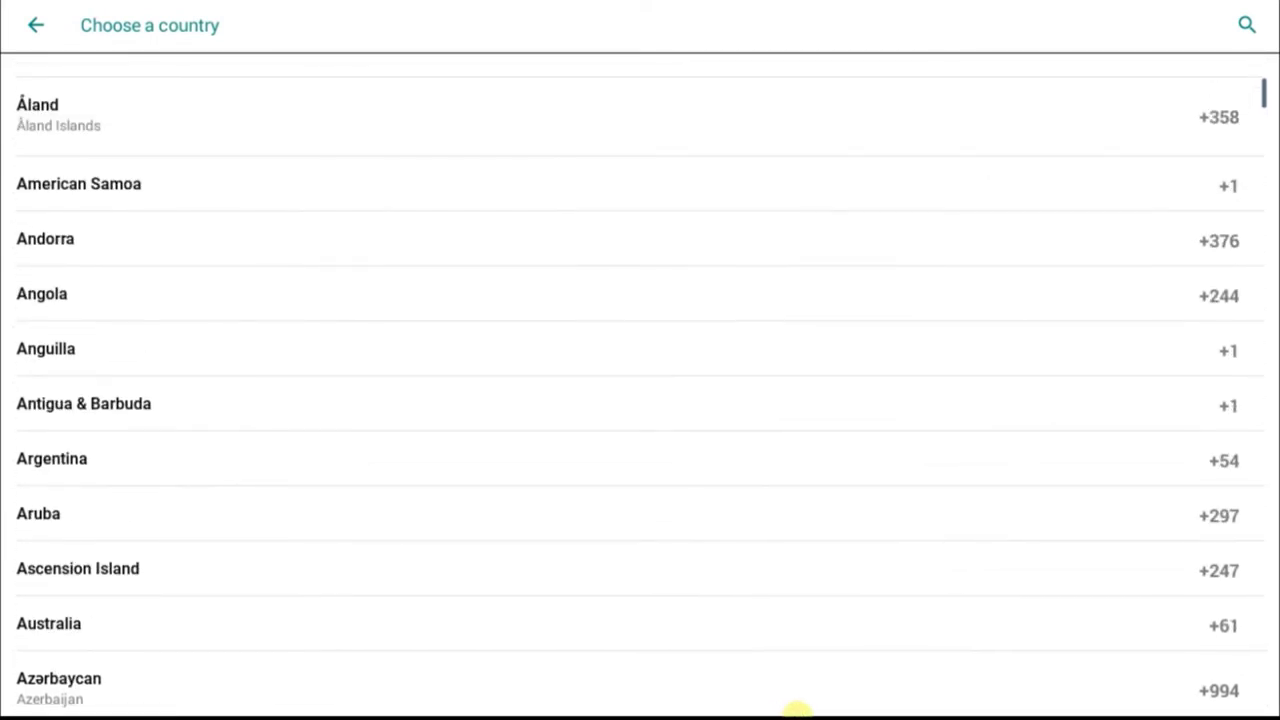
mouse_move(761, 150)
left_mouse_down()
mouse_move(760, 454)
mouse_move(741, 641)
left_mouse_up()
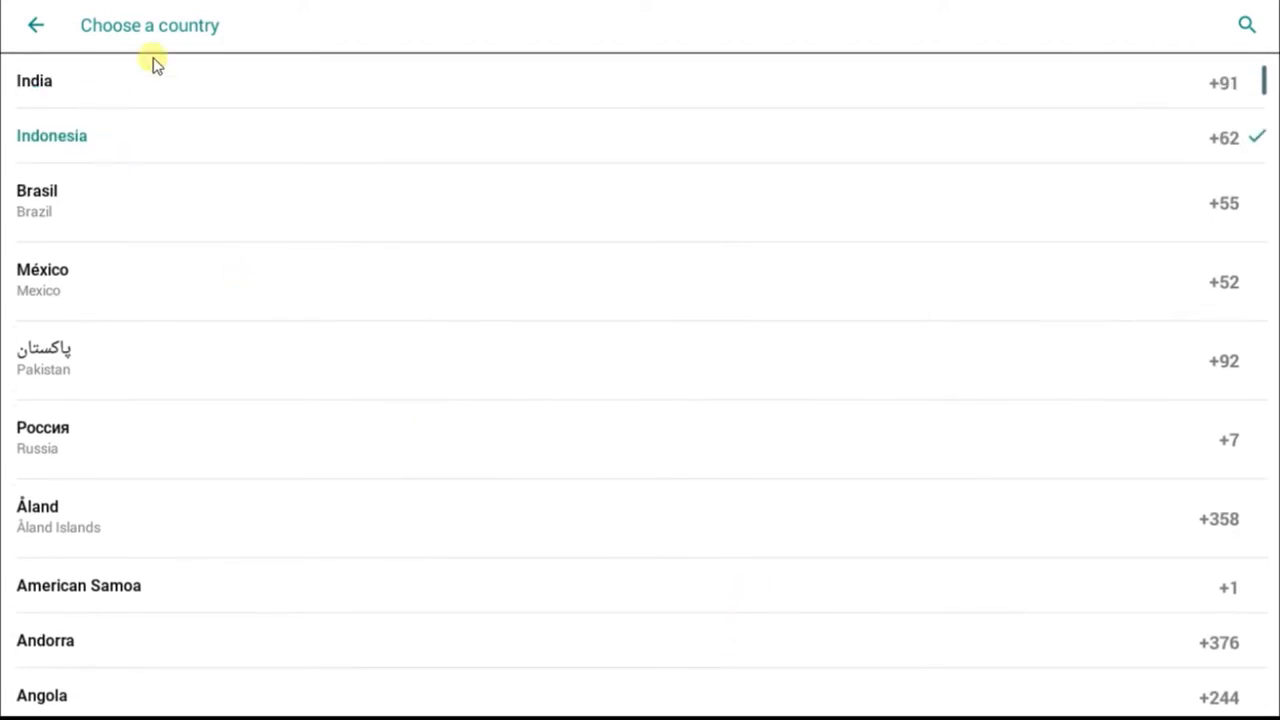
Search 'nigeria' and select Nigeria (+234) as the country
left_click(1246, 24)
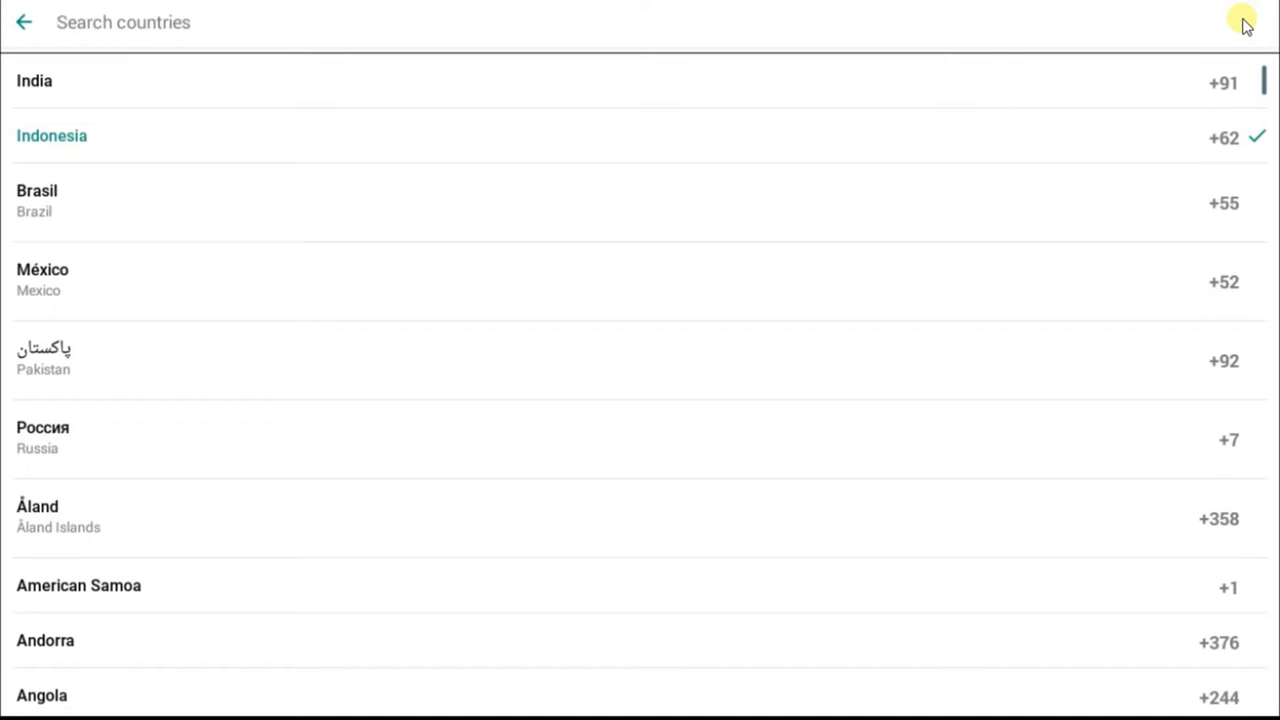
type("ni")
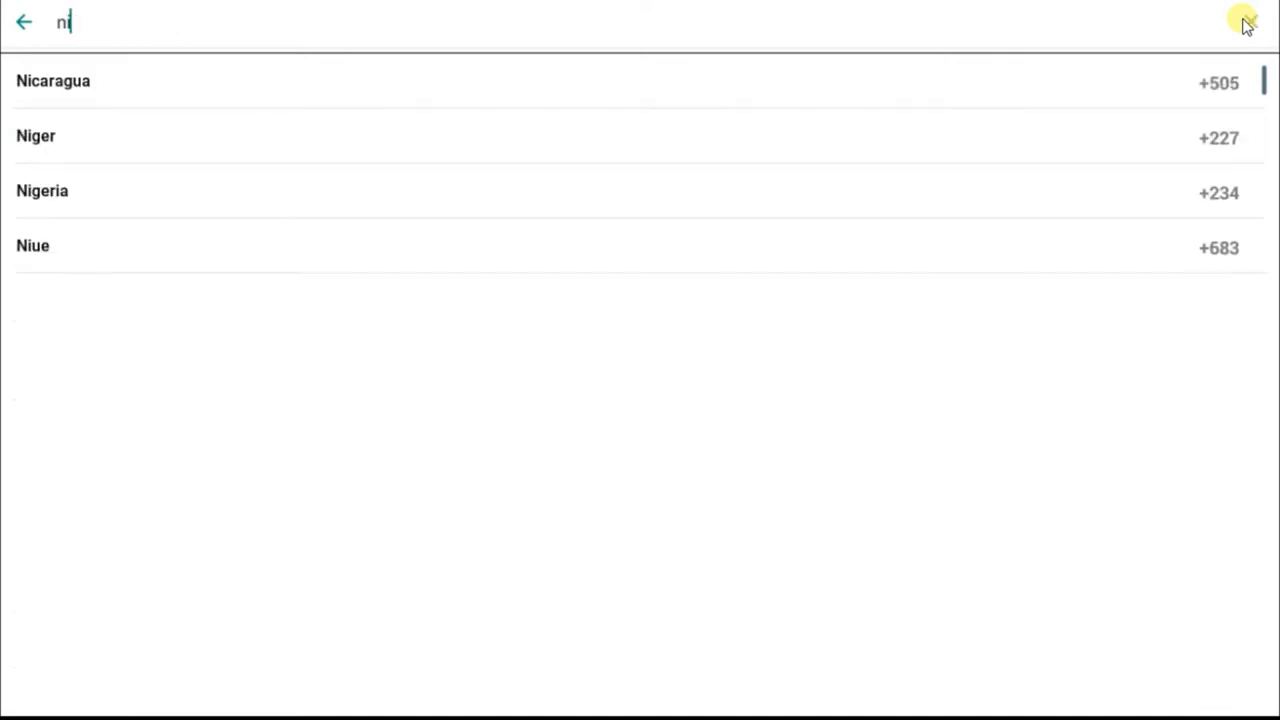
type("geria")
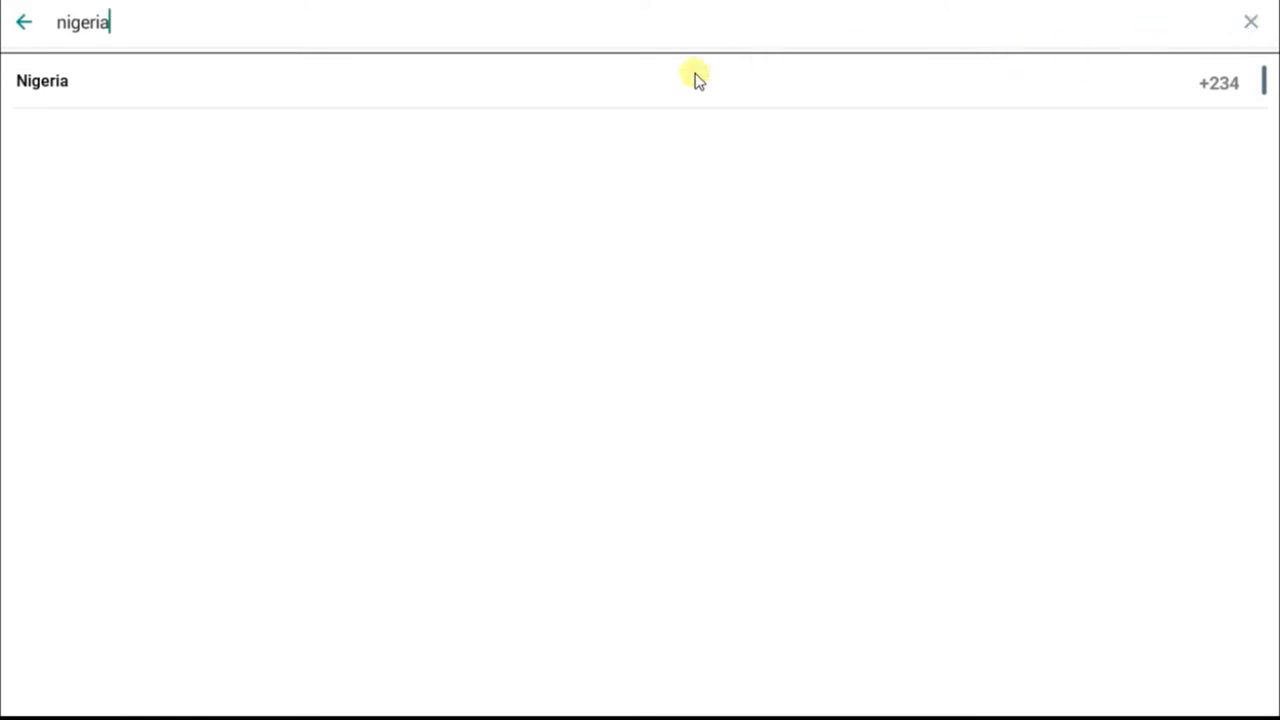
left_click(614, 92)
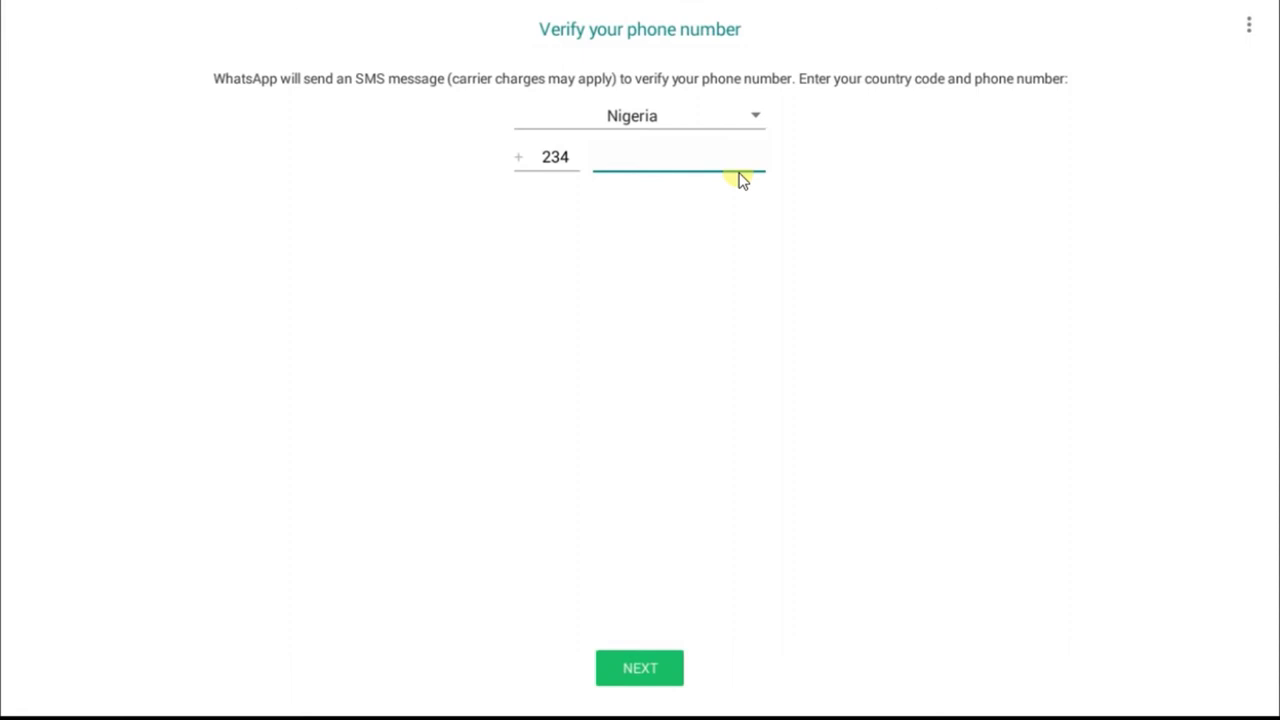
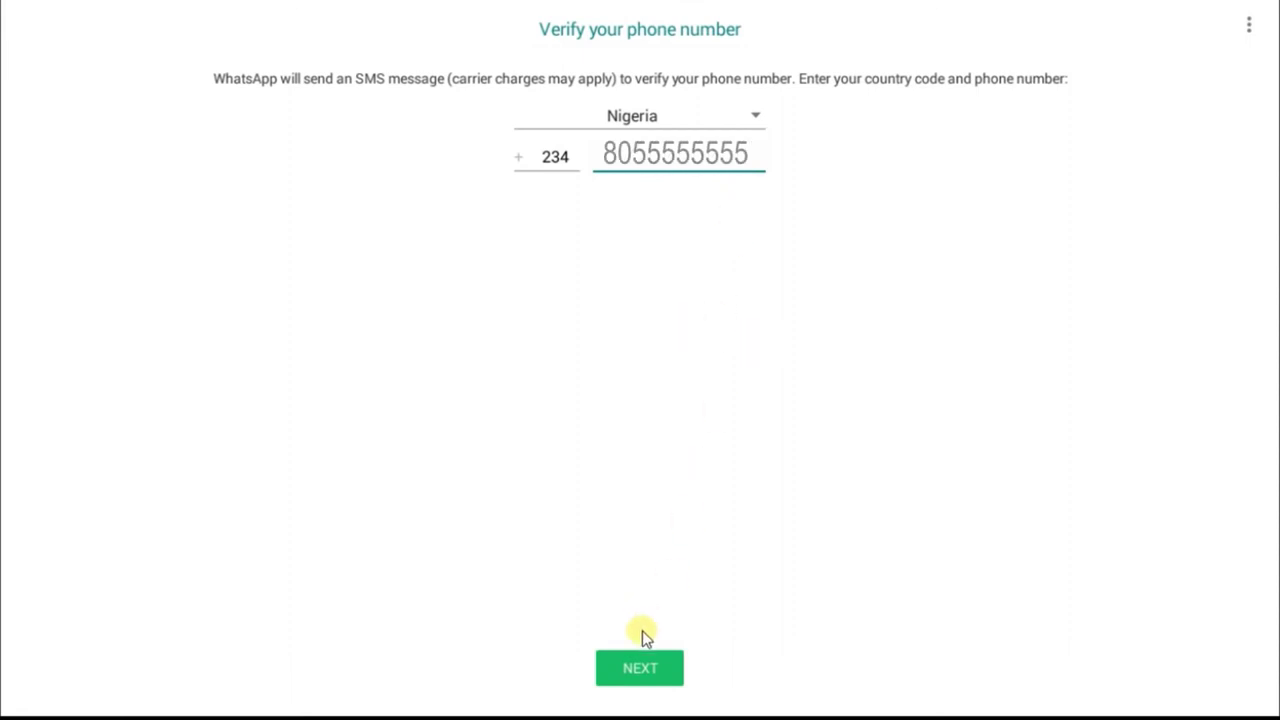
Enter the phone number and submit it for verification
left_click(630, 678)
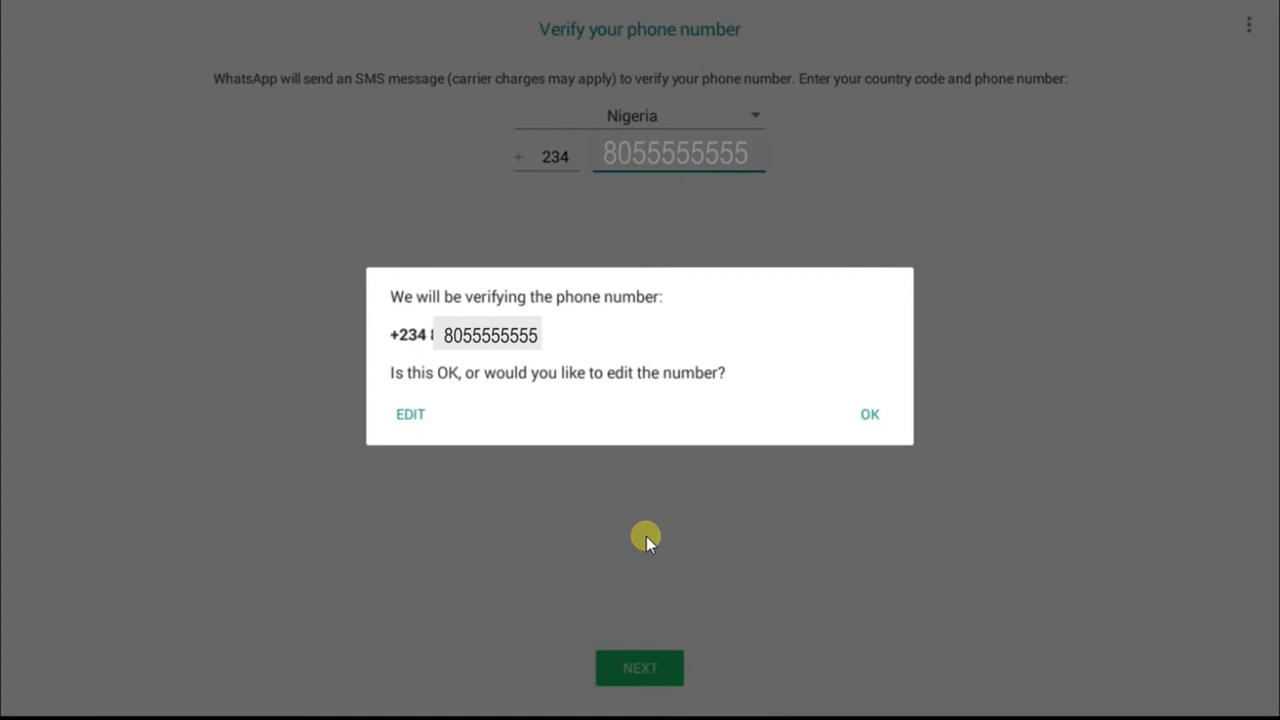
Confirm the phone number and enter the SMS verification code
left_click(870, 414)
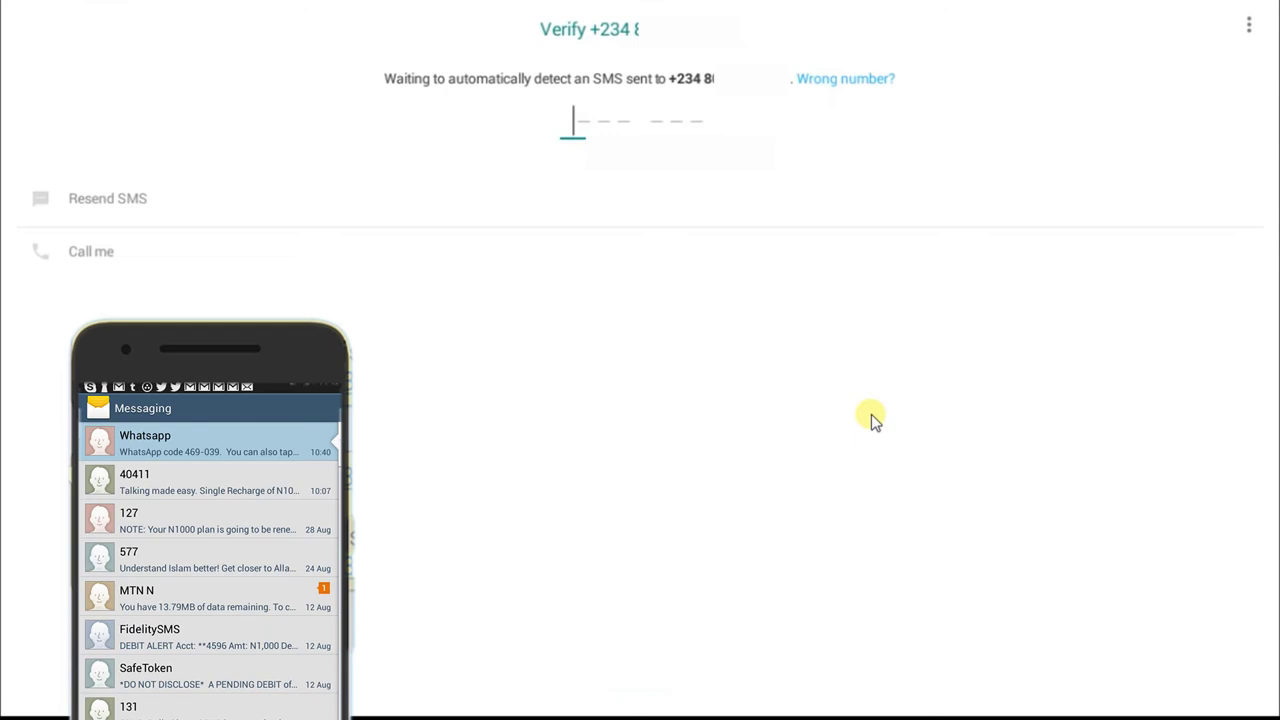
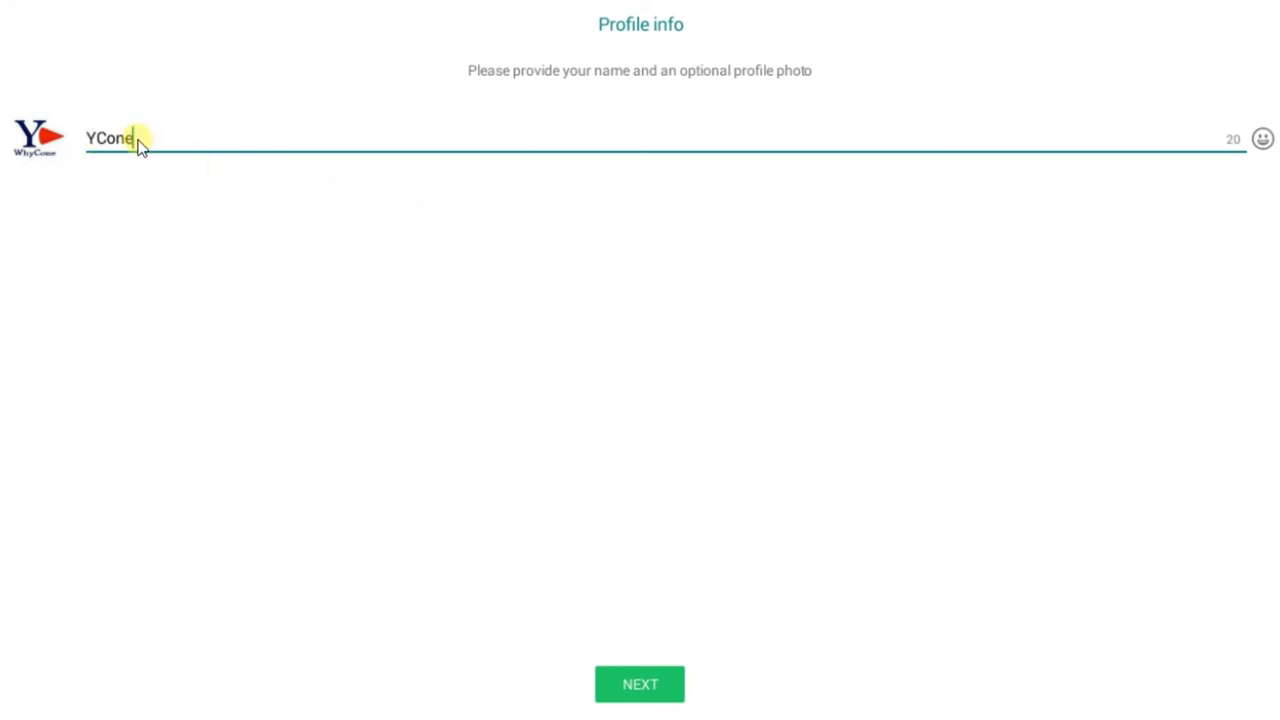
Replace the profile name with 'YCone' and continue setup
left_click(86, 139)
left_click(160, 133)
key("BackSpace")
key("BackSpace")
key("BackSpace")
key("BackSpace")
key("BackSpace")
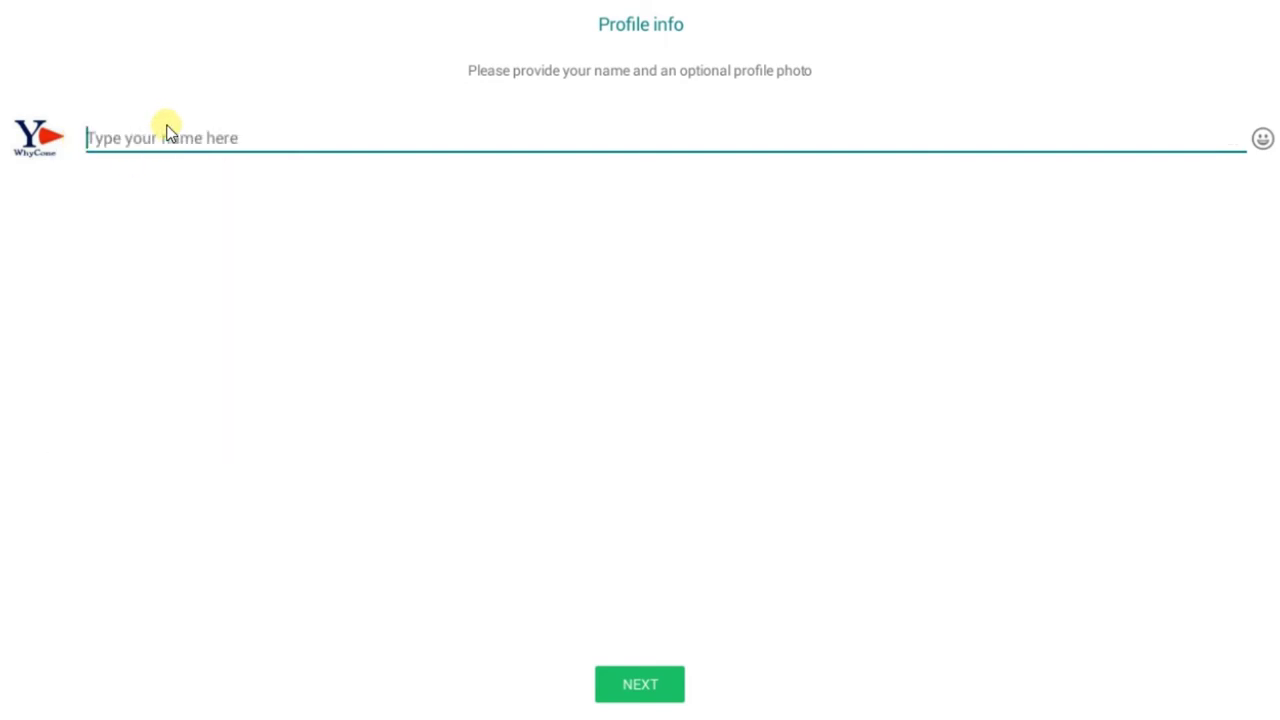
type("YCo")
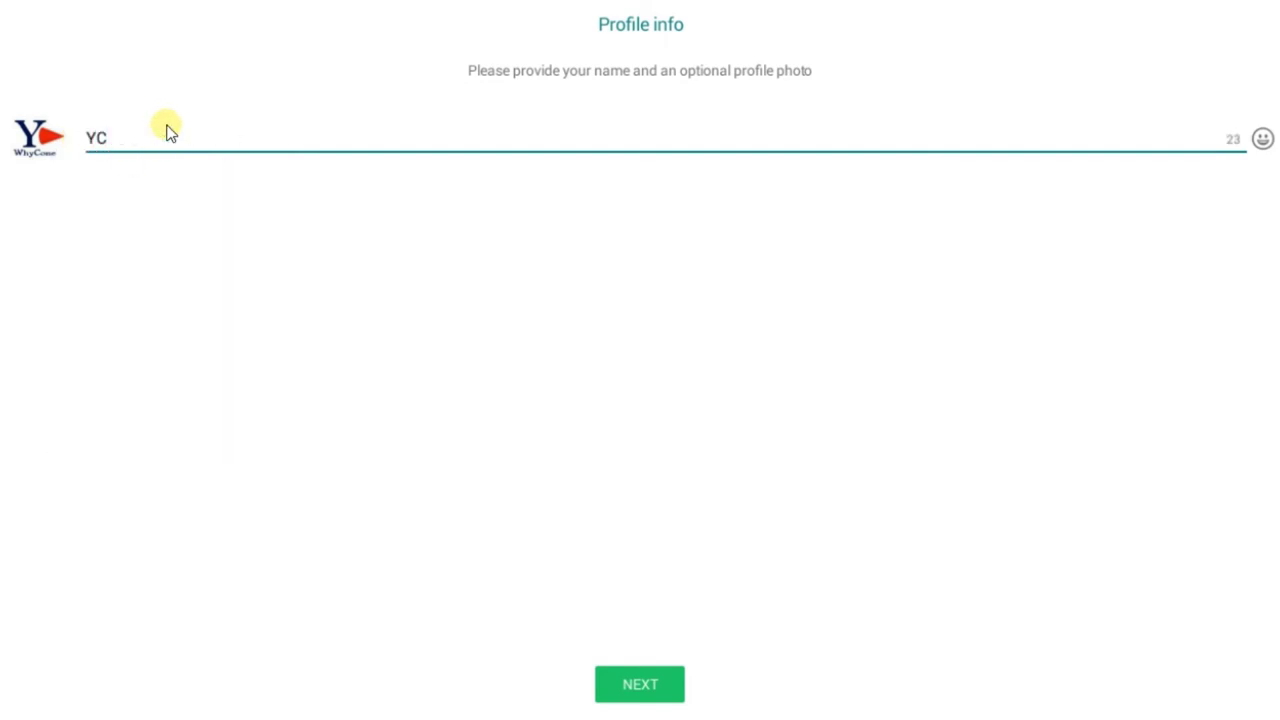
type("ne")
left_click(660, 682)
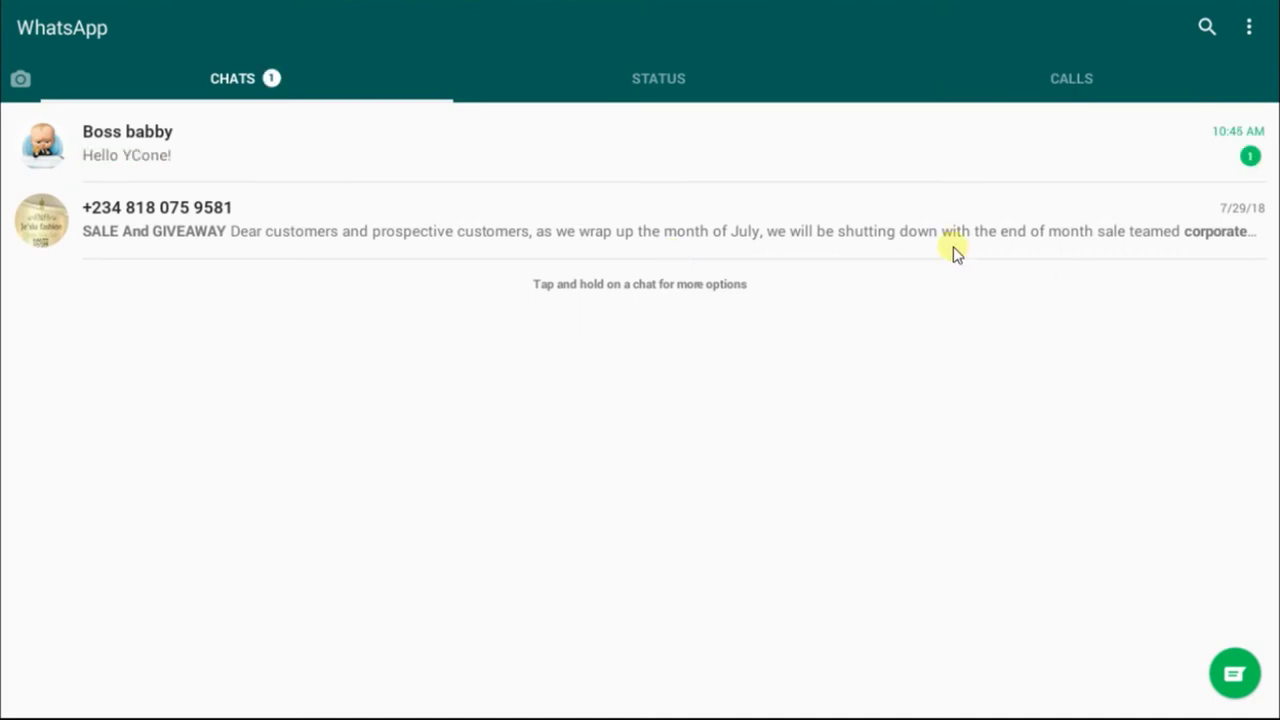
Send 'Thanks for connecting to YCone what's app service, how may i help you?' in the chat
left_click(186, 162)
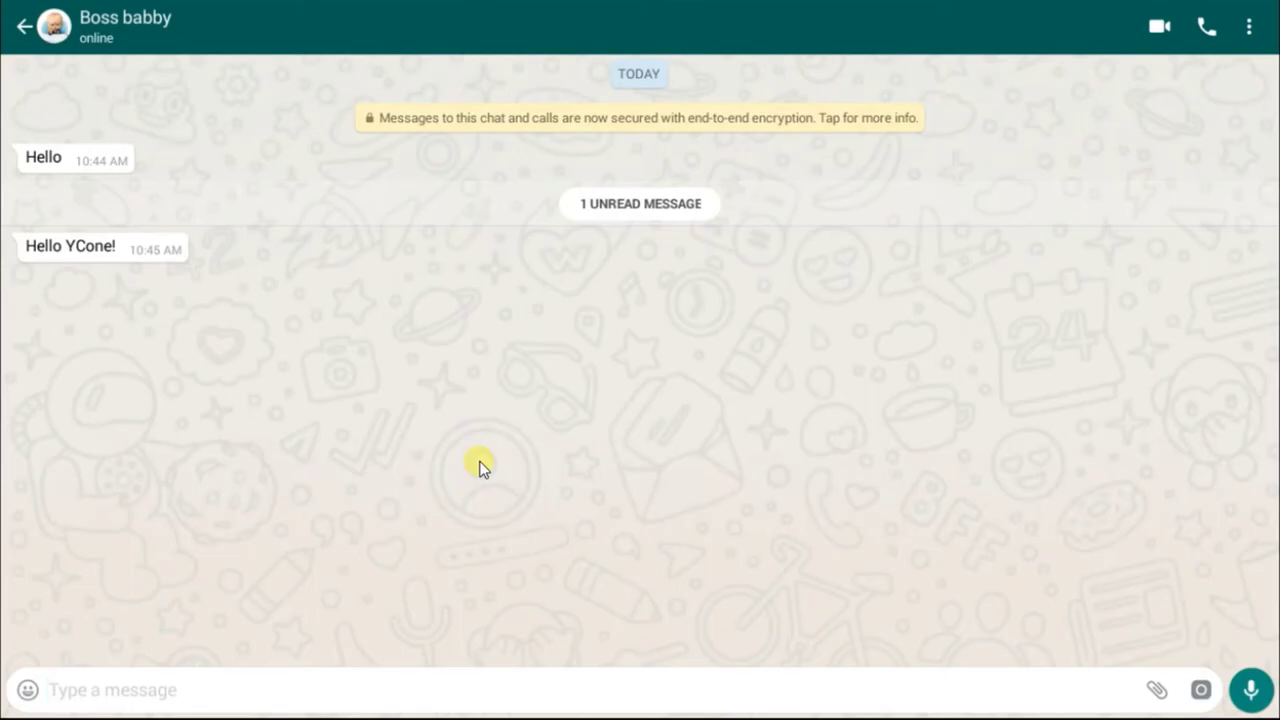
left_click(405, 706)
type("Th")
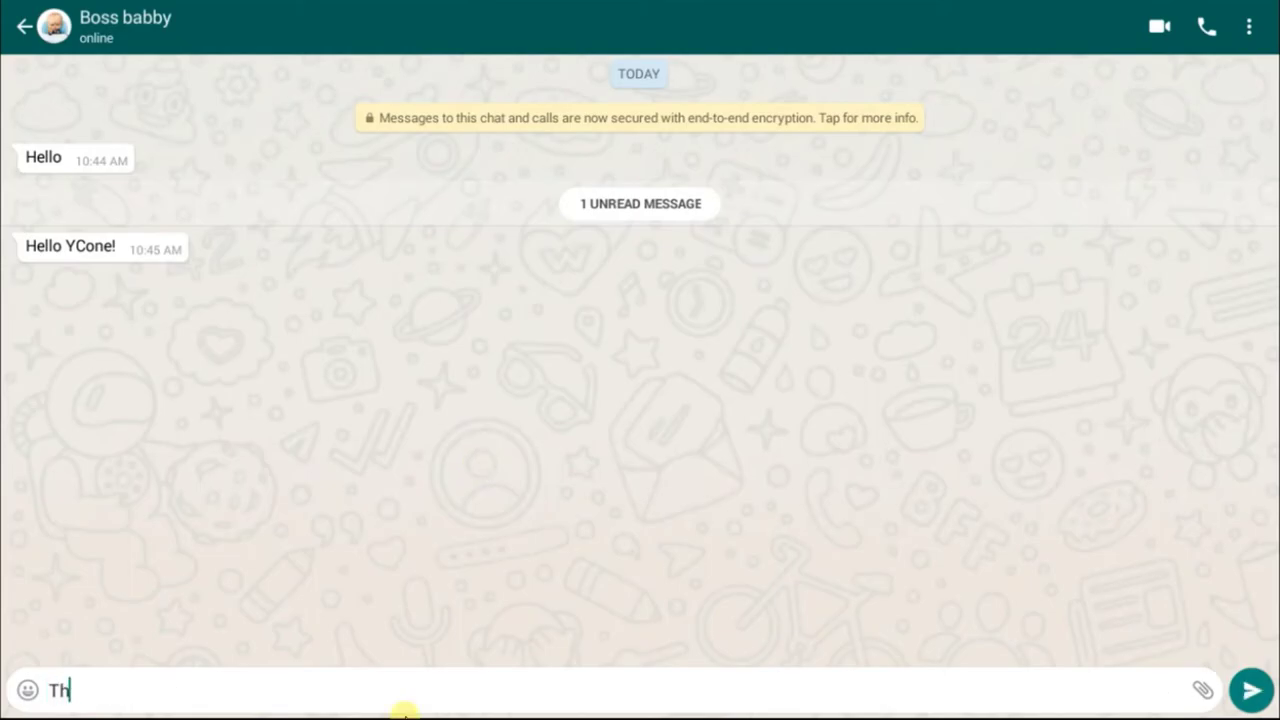
type("anks for ")
type("conn")
type("e")
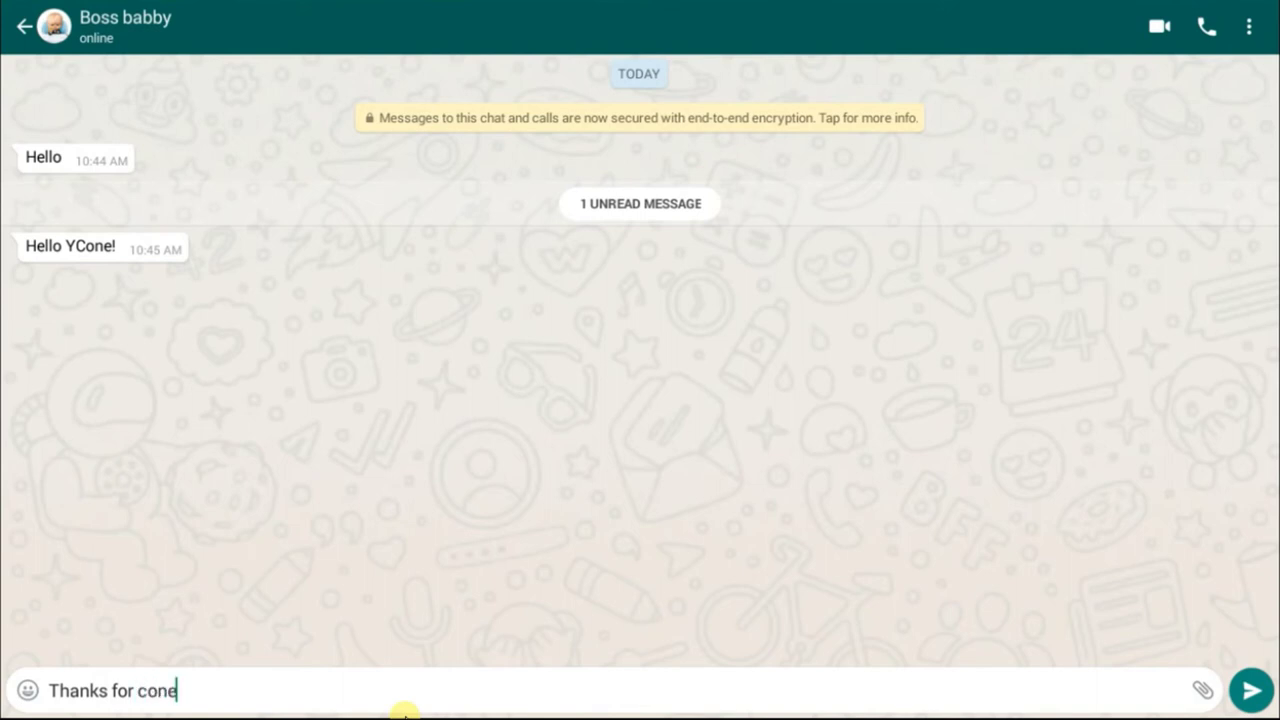
key("BackSpace")
type("necting")
type(" to YCo")
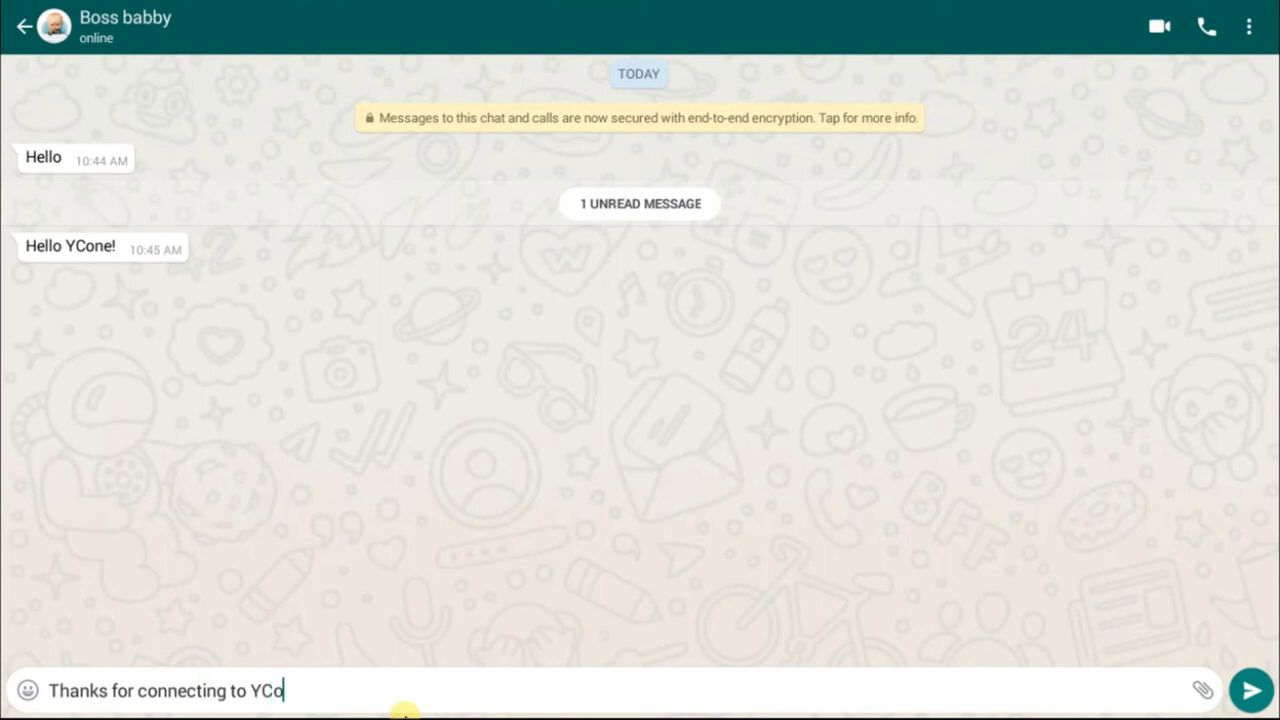
type("ne what's app service")
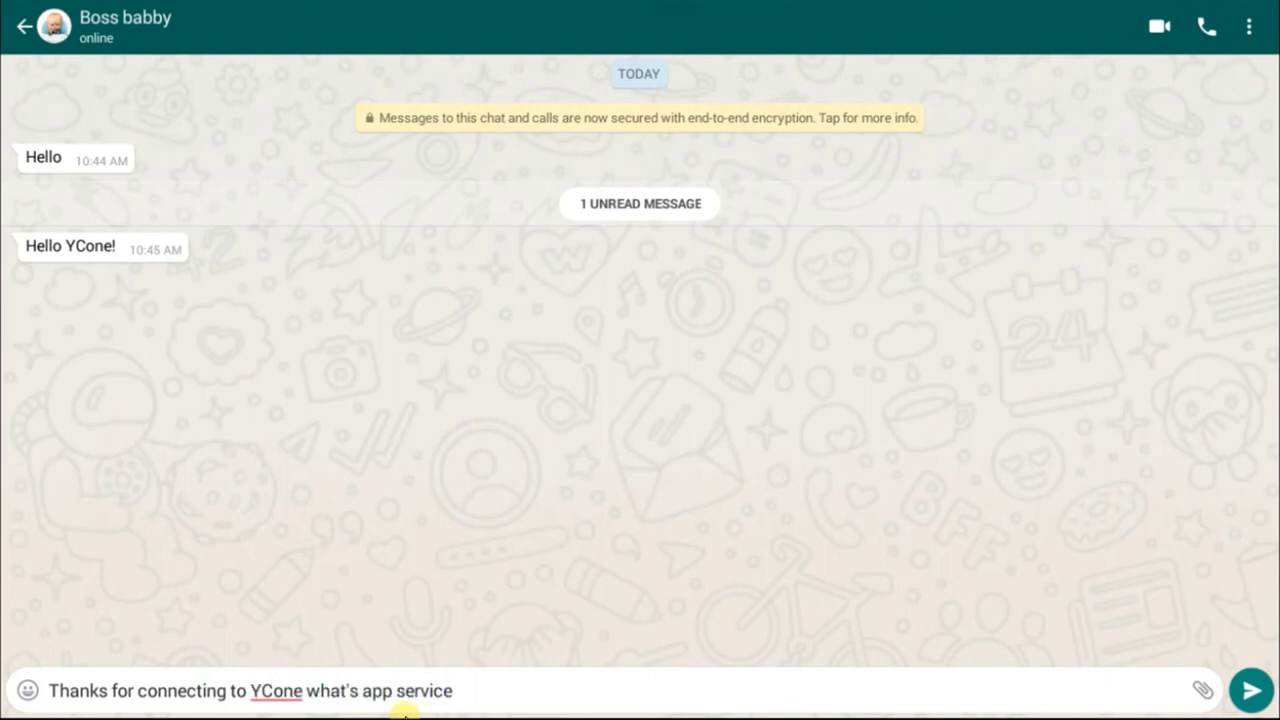
type(", how may i help you?")
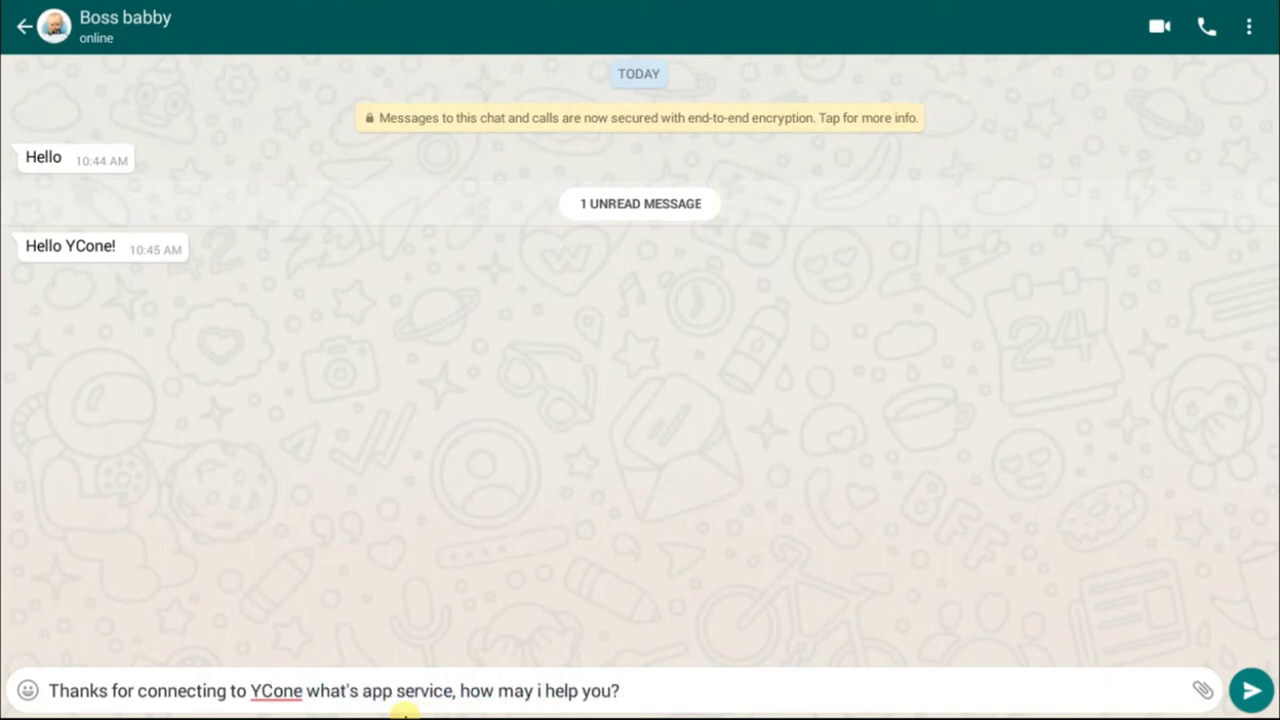
left_click(1248, 690)
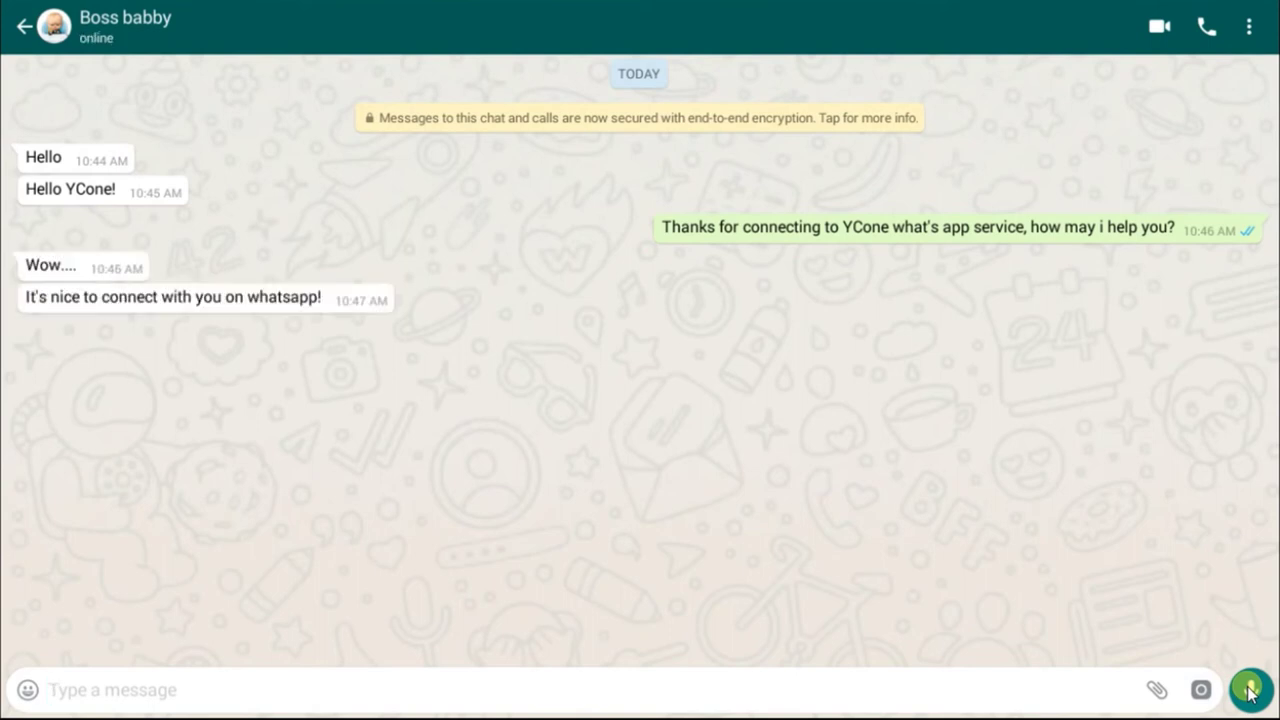
Compose an emoji message of two grinning faces and a yellow thumbs-up
left_click(27, 690)
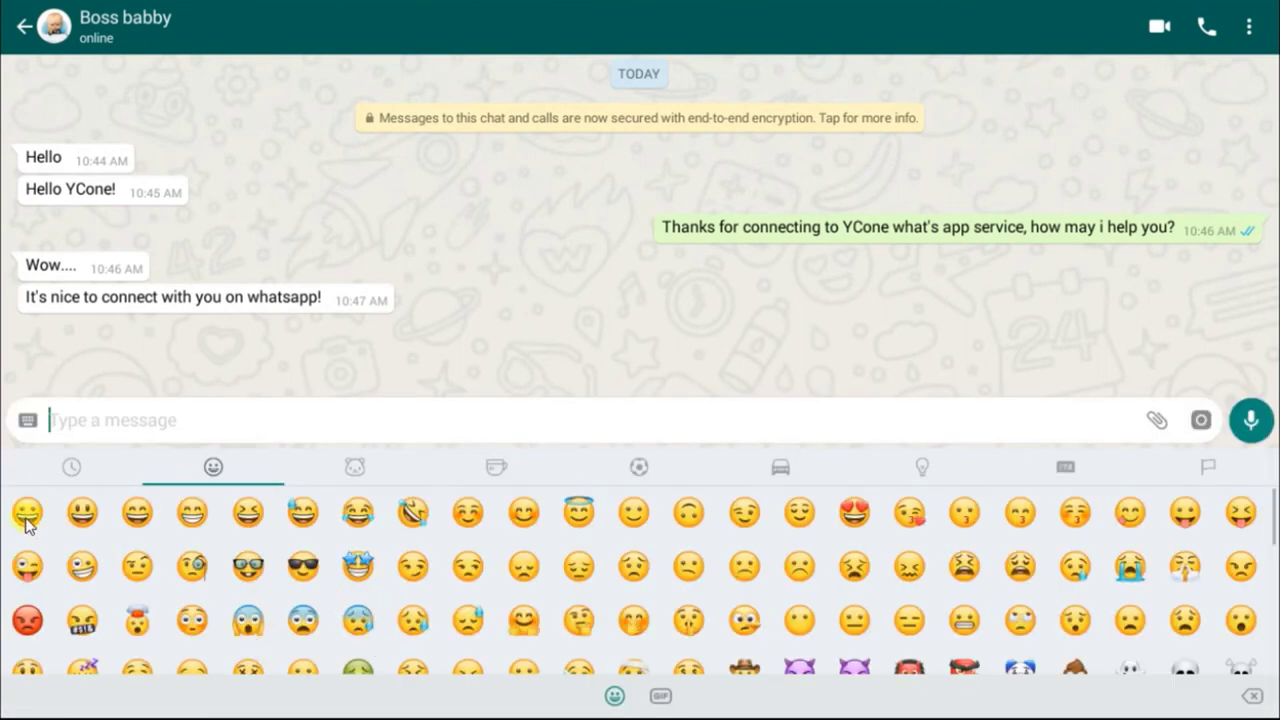
left_click(27, 514)
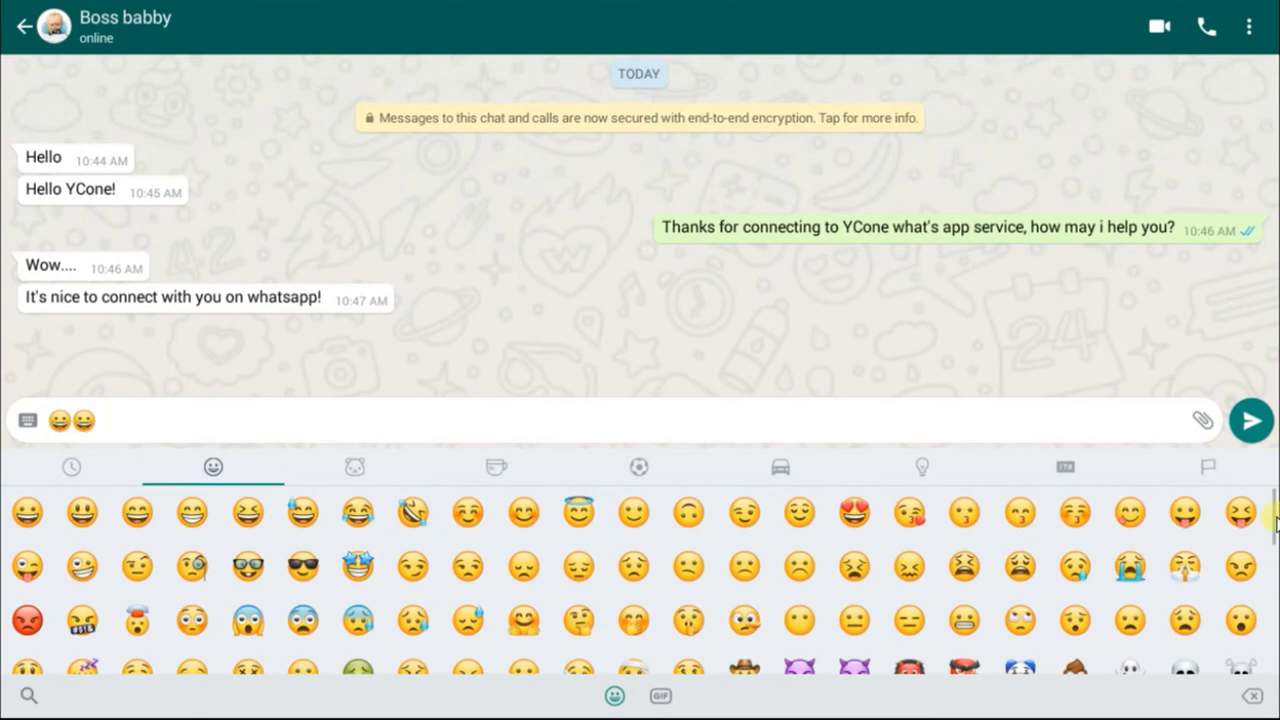
scroll(814, 643, "down", 2)
left_click_drag(814, 643, 805, 530)
left_click_drag(1022, 528, 1025, 570)
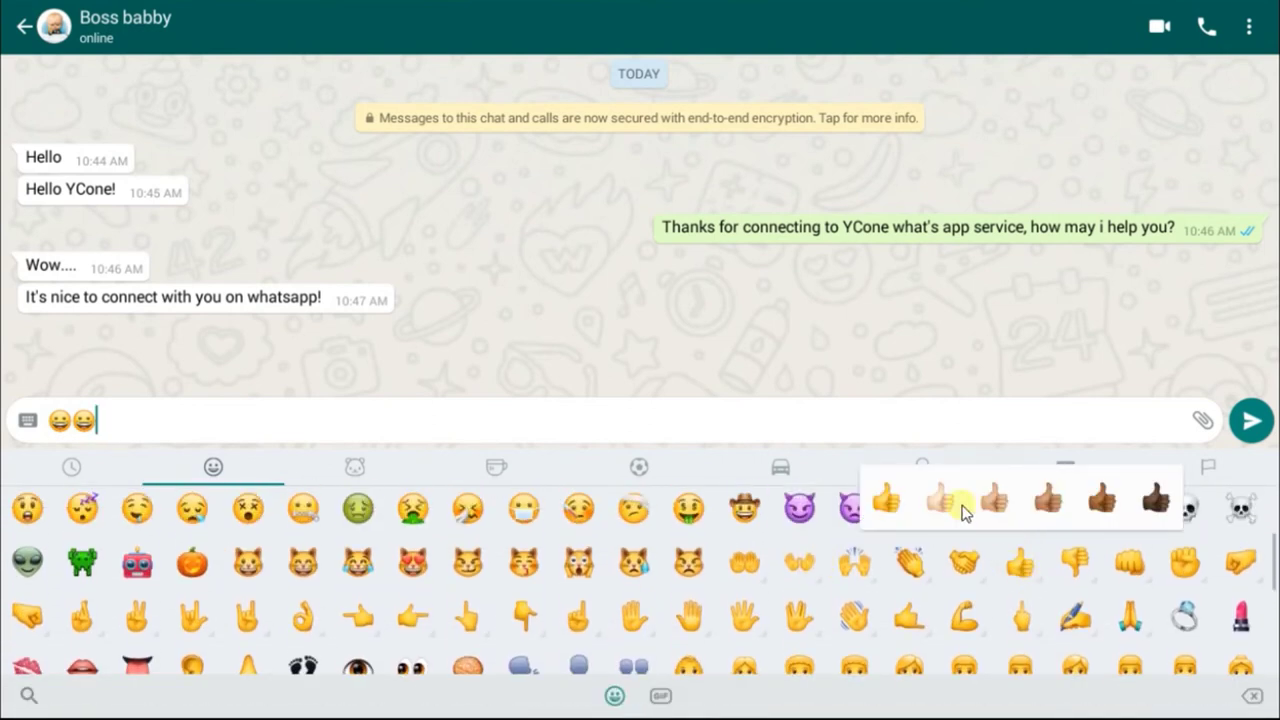
left_click_drag(1029, 578, 886, 498)
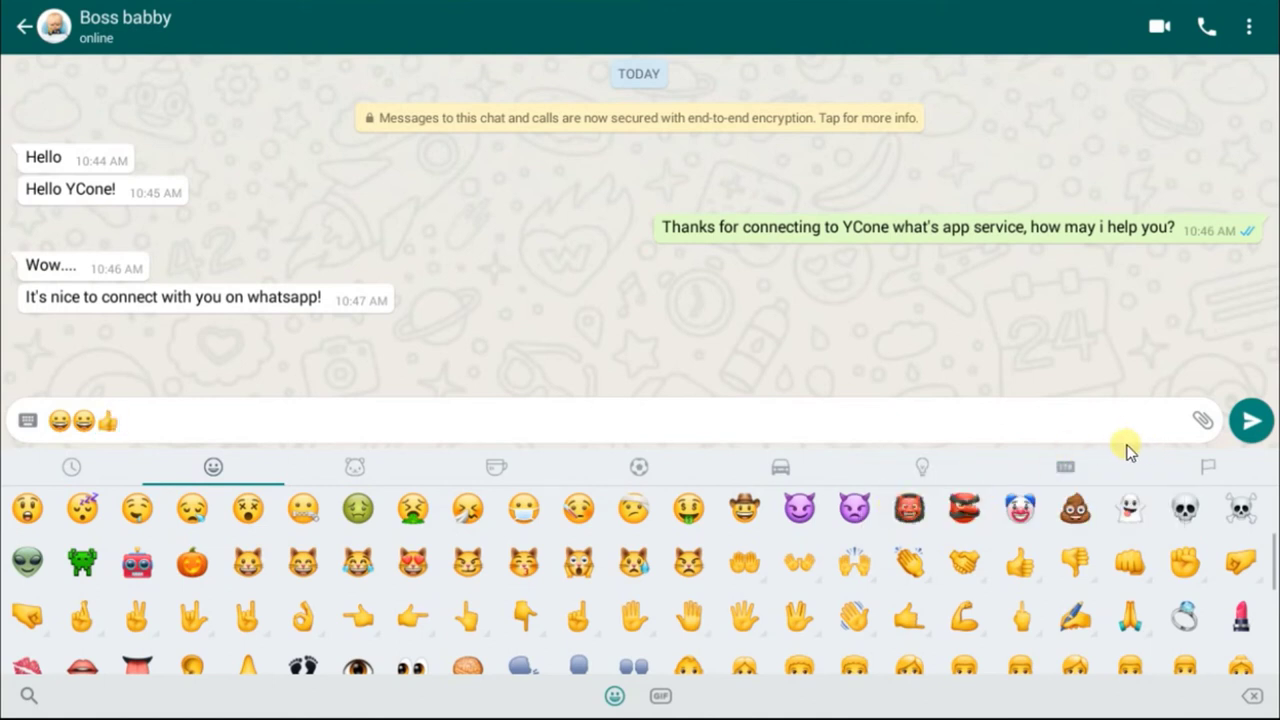
Send the emoji message, then send 'it's awesome to have you here with us too!'
left_click(1250, 421)
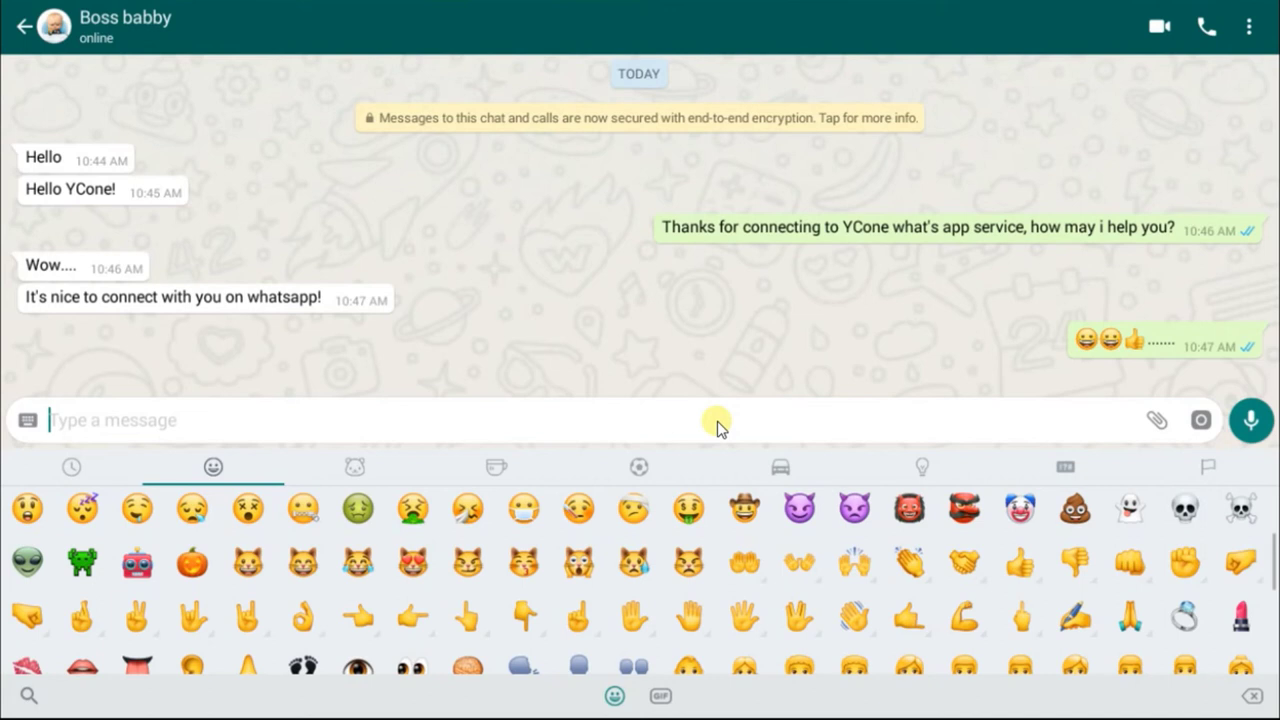
type("it")
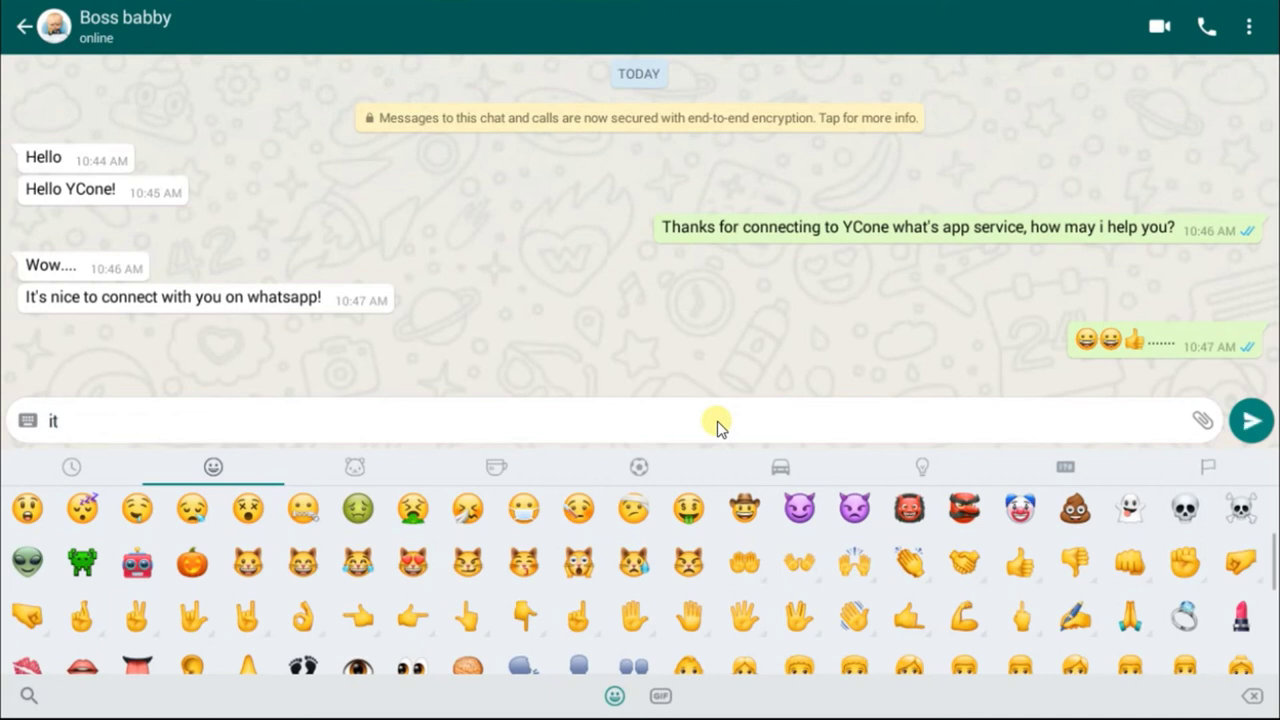
type("'")
type("s")
type(" awesome to h")
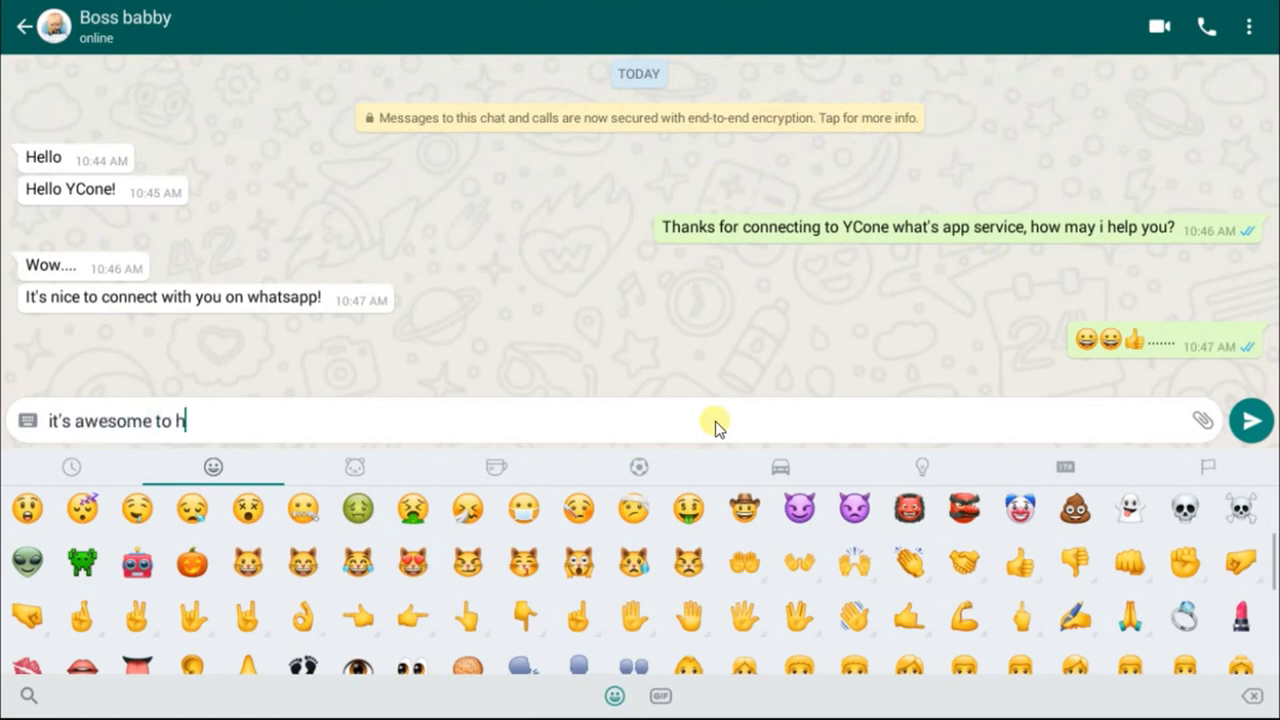
type("ave you ")
type("he")
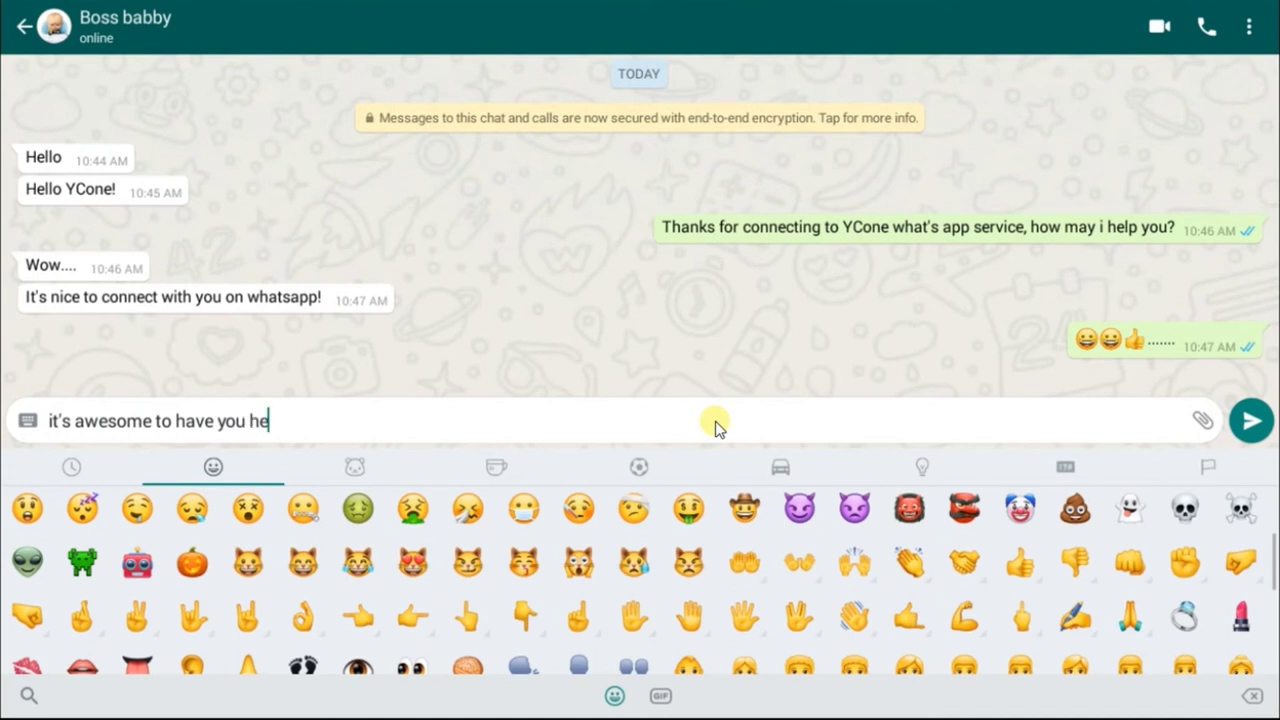
type("re with u")
type("s too")
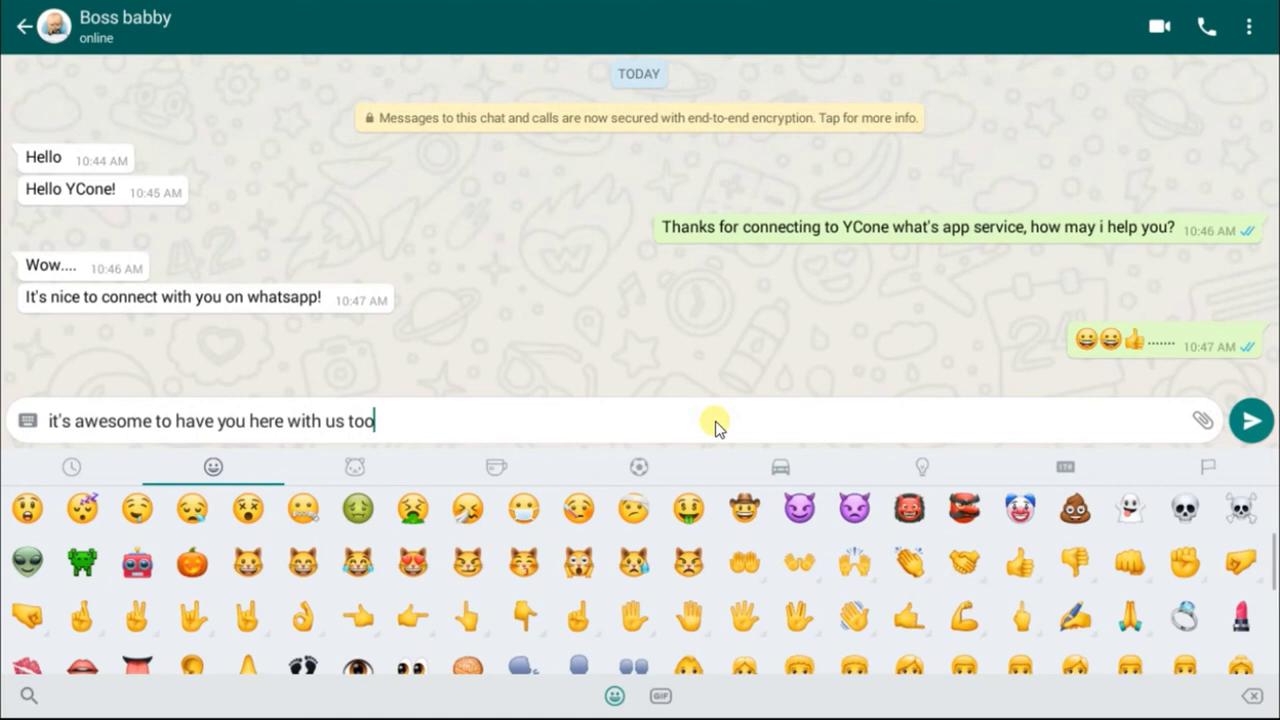
type("!")
left_click(1251, 420)
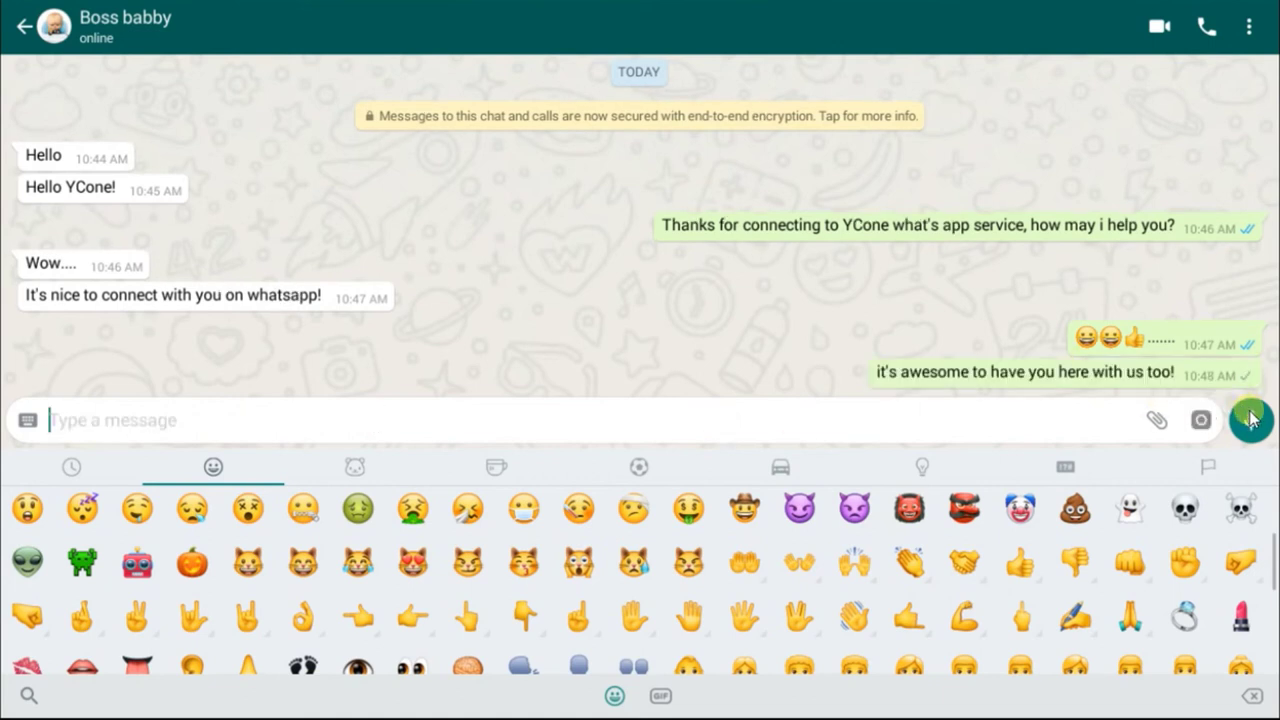
Send the like-and-share thanks for choosing Ycone channel, then the YouTube notification bell reminder
left_click(756, 296)
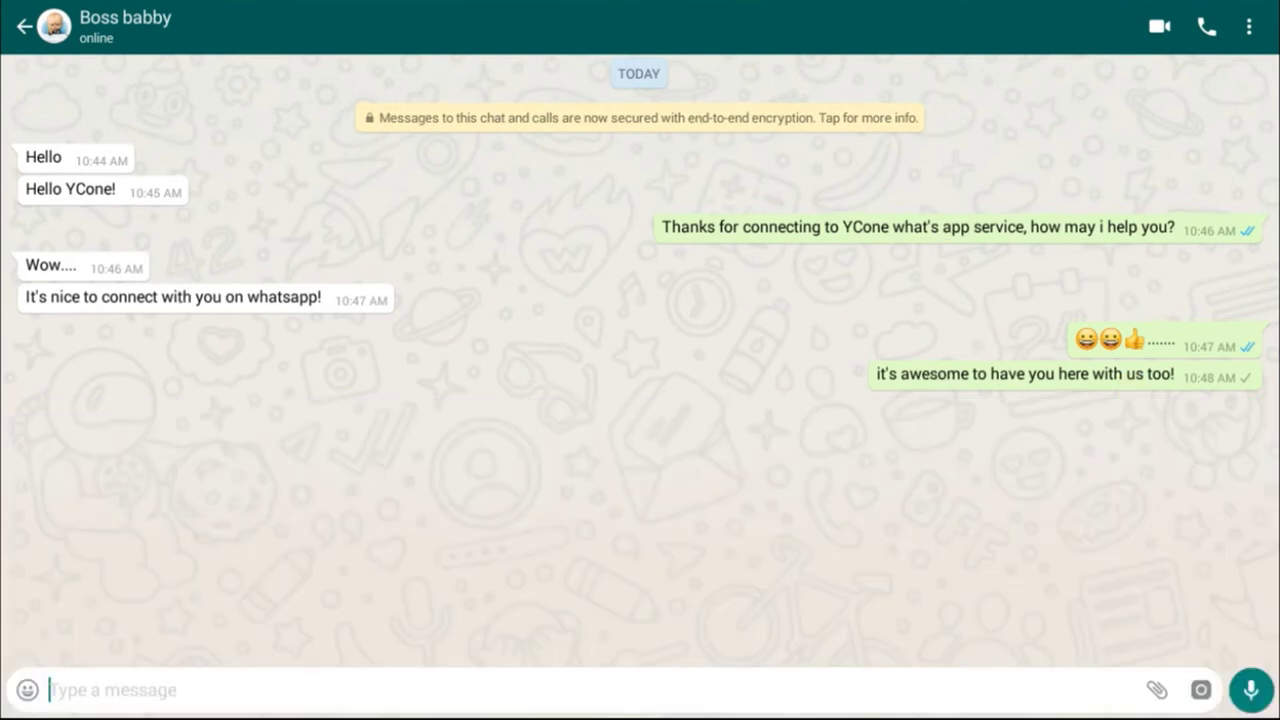
type("Please")
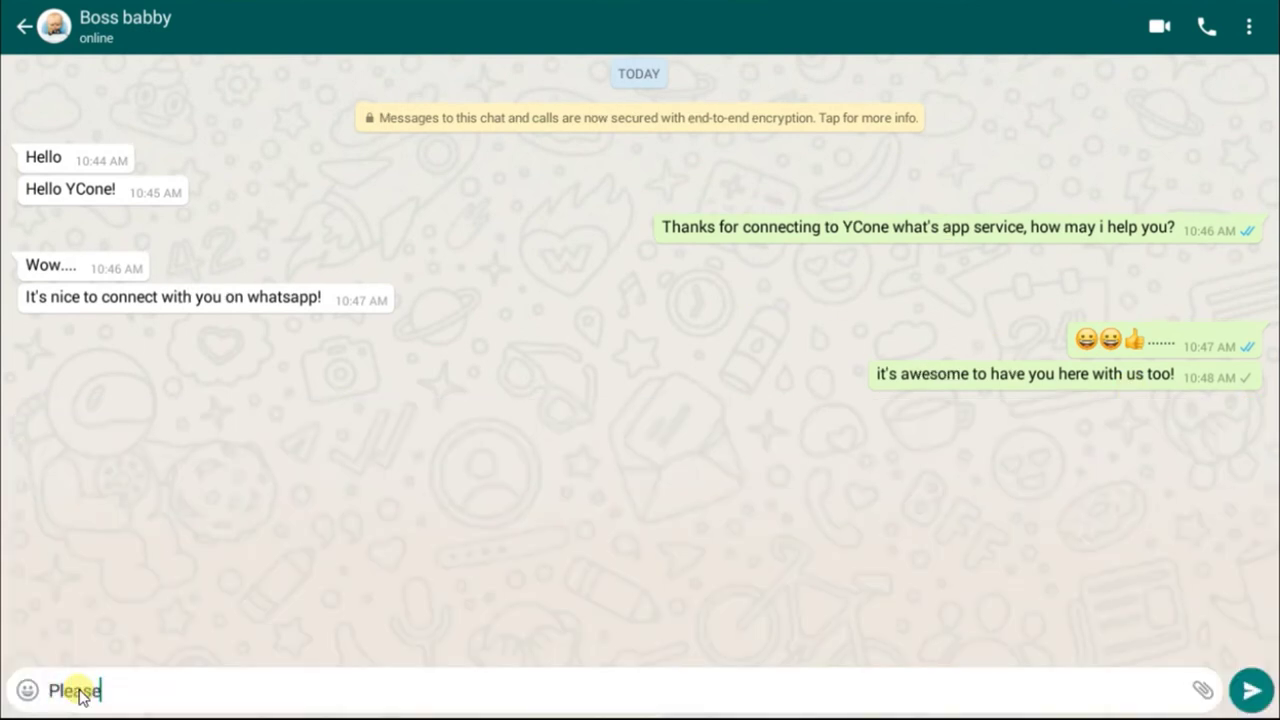
type(" don't")
type(" forget t")
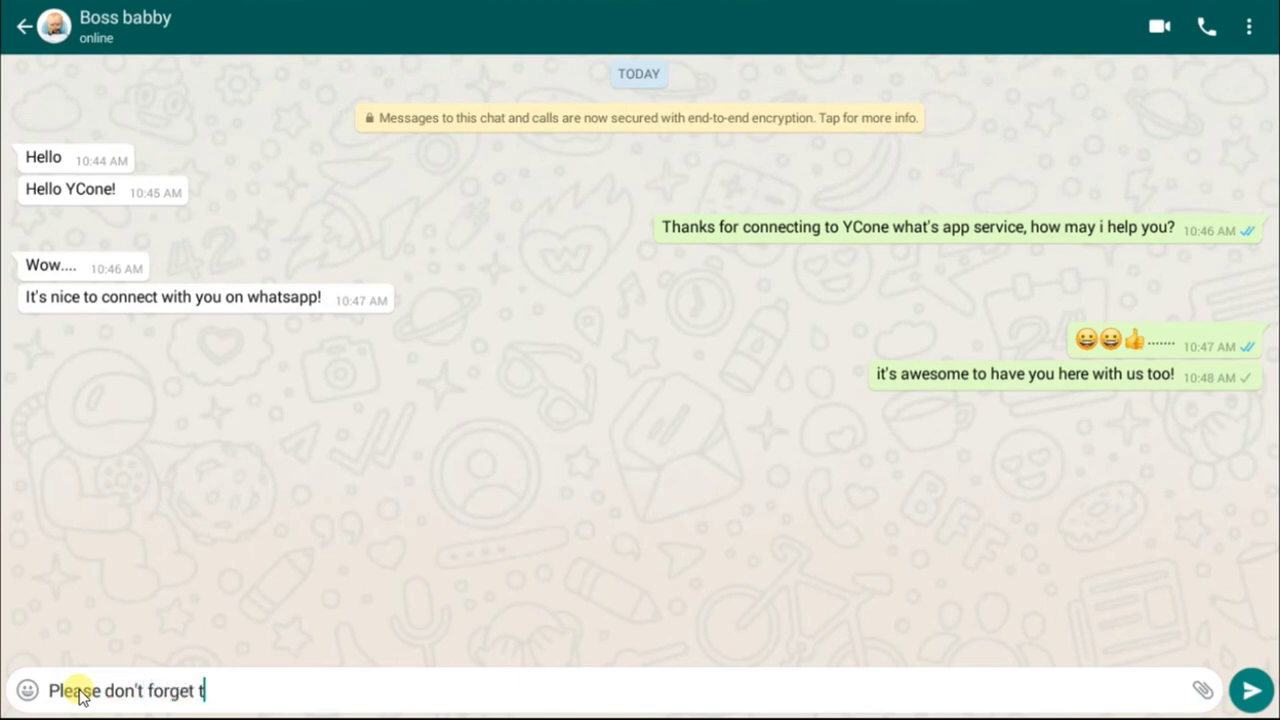
type("o like")
type(" and shar")
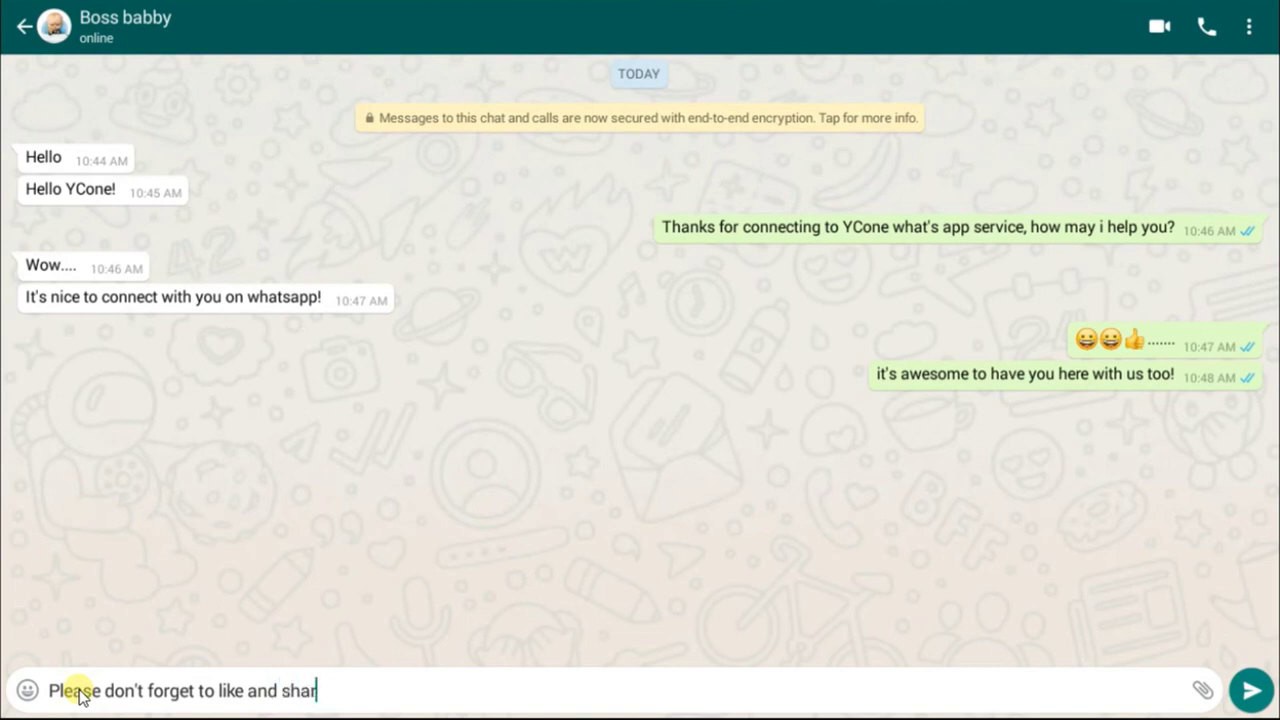
type("e our vi")
type("deos ")
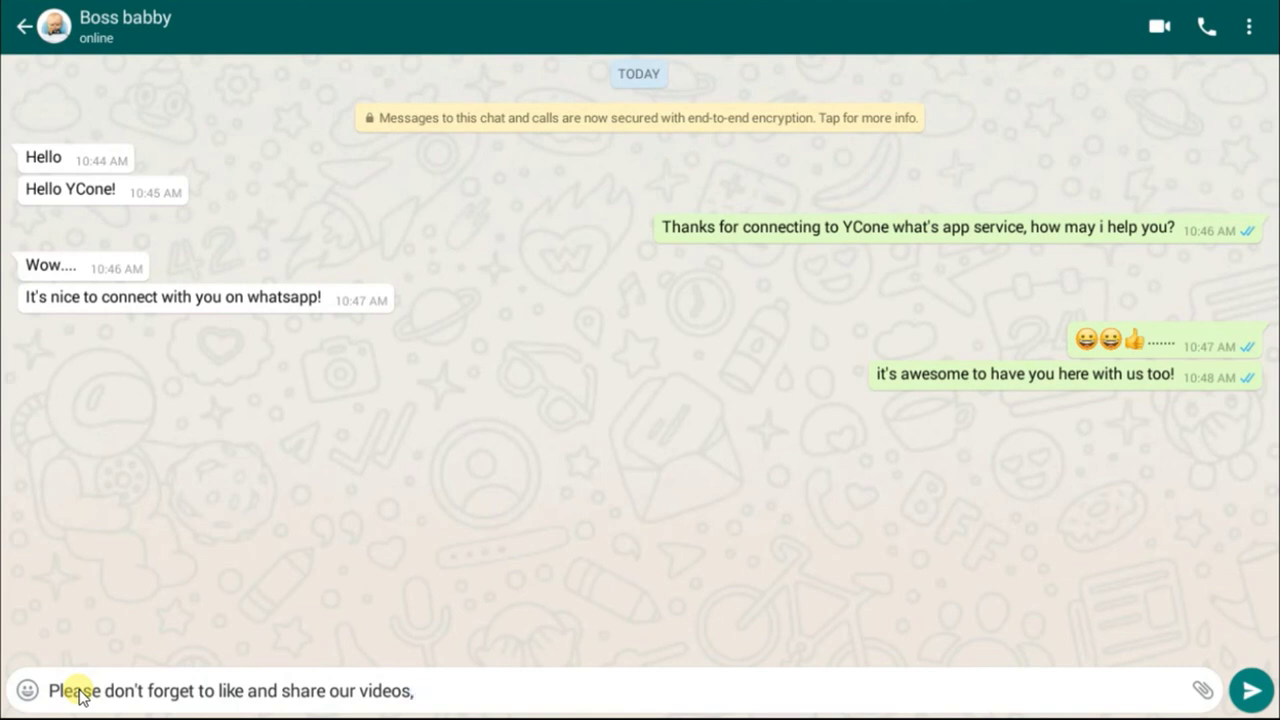
type(" thanks for choosing Ycone chann")
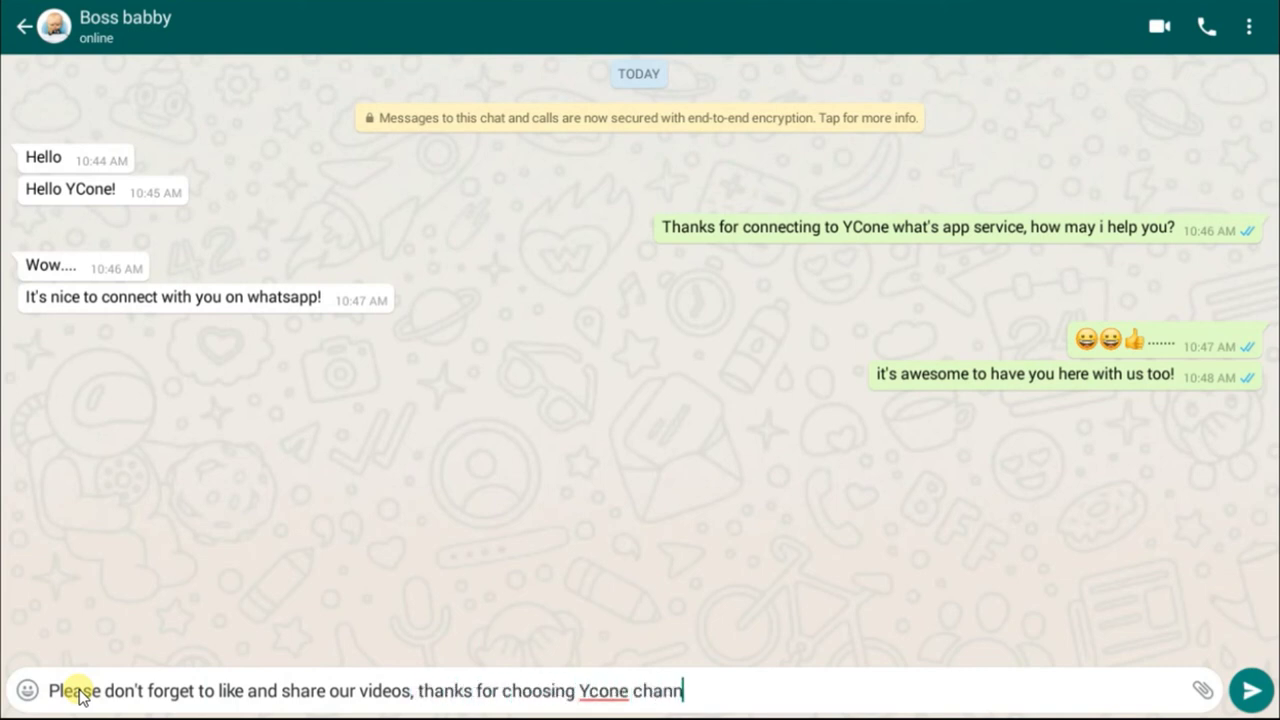
type("el")
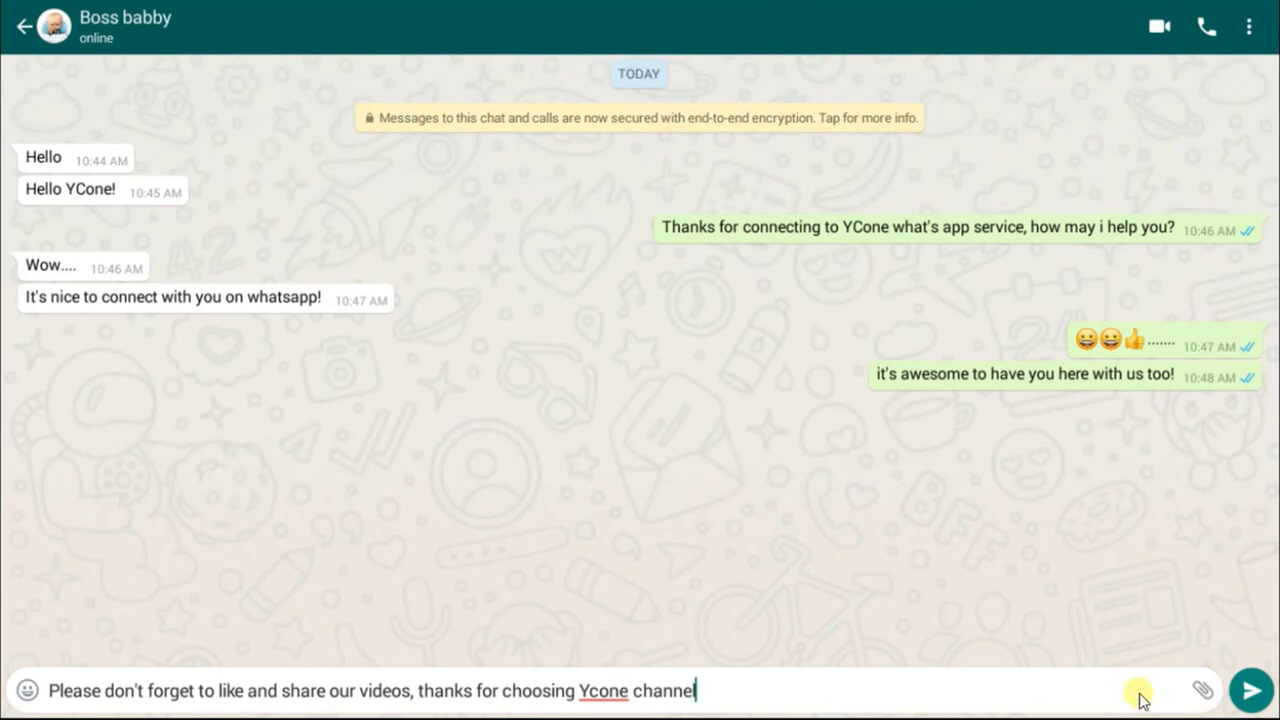
left_click(1250, 690)
type("You can e")
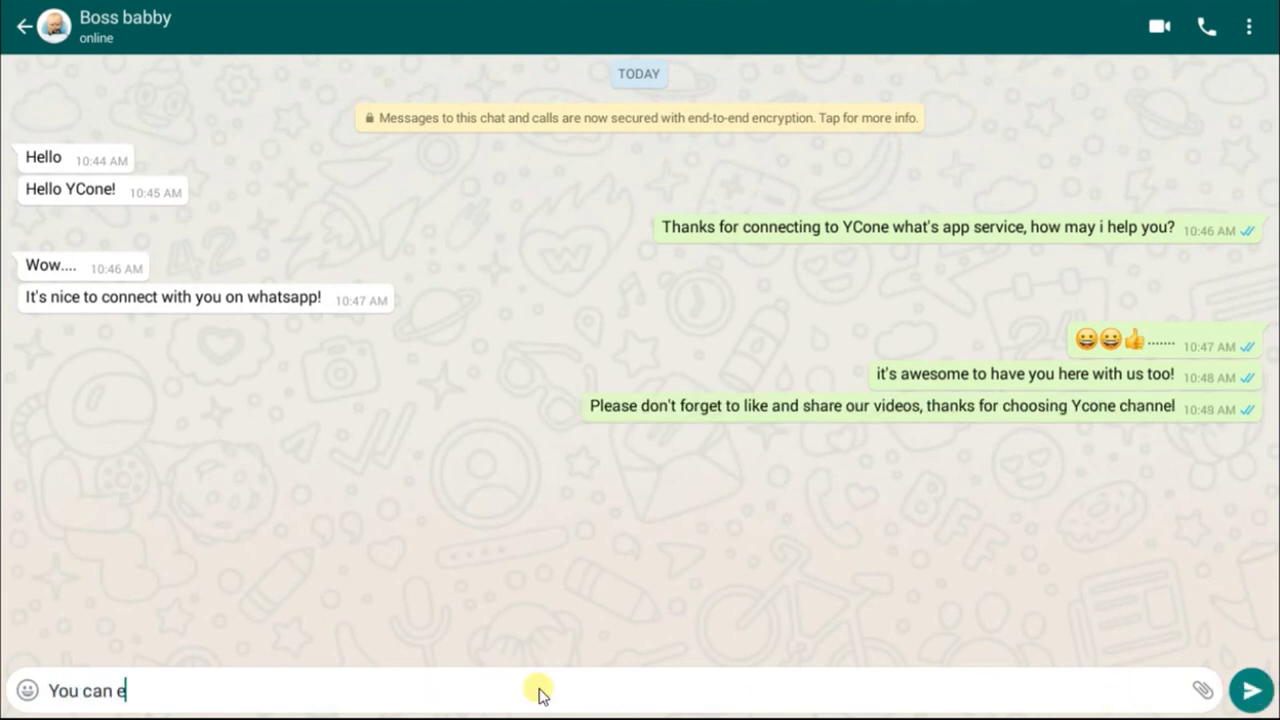
type("qually press your You")
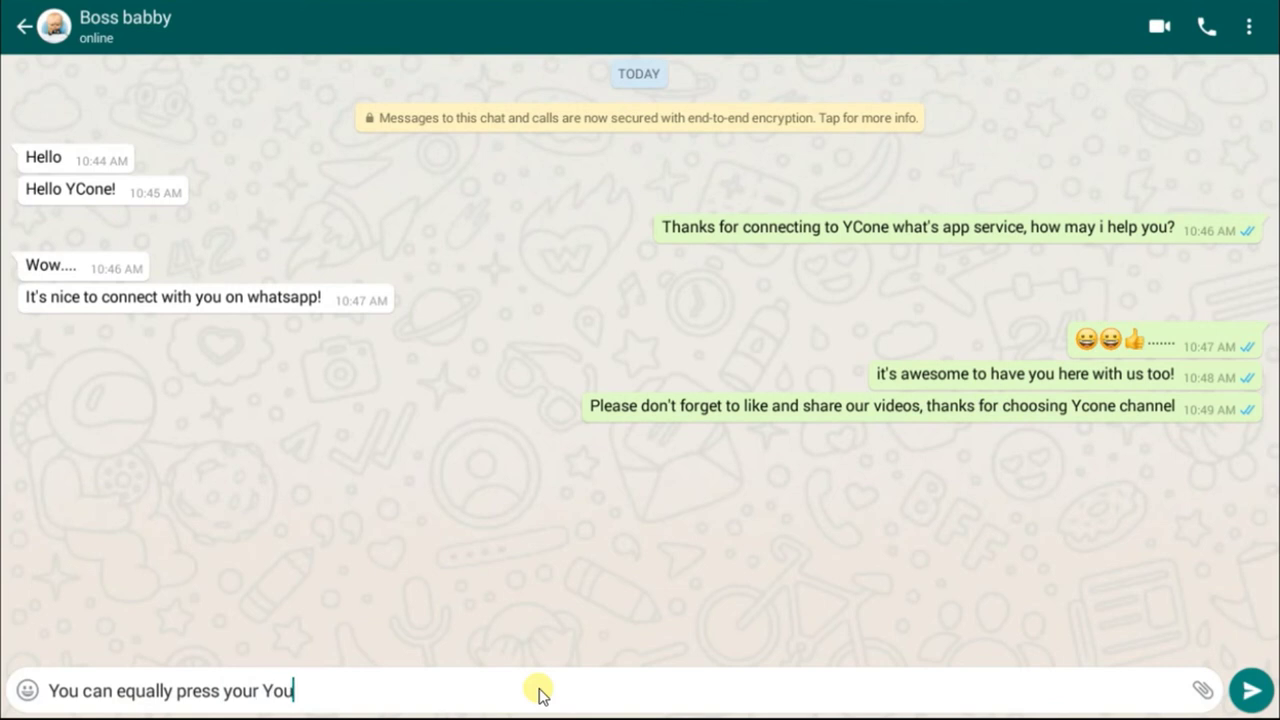
type("Tube Notificati")
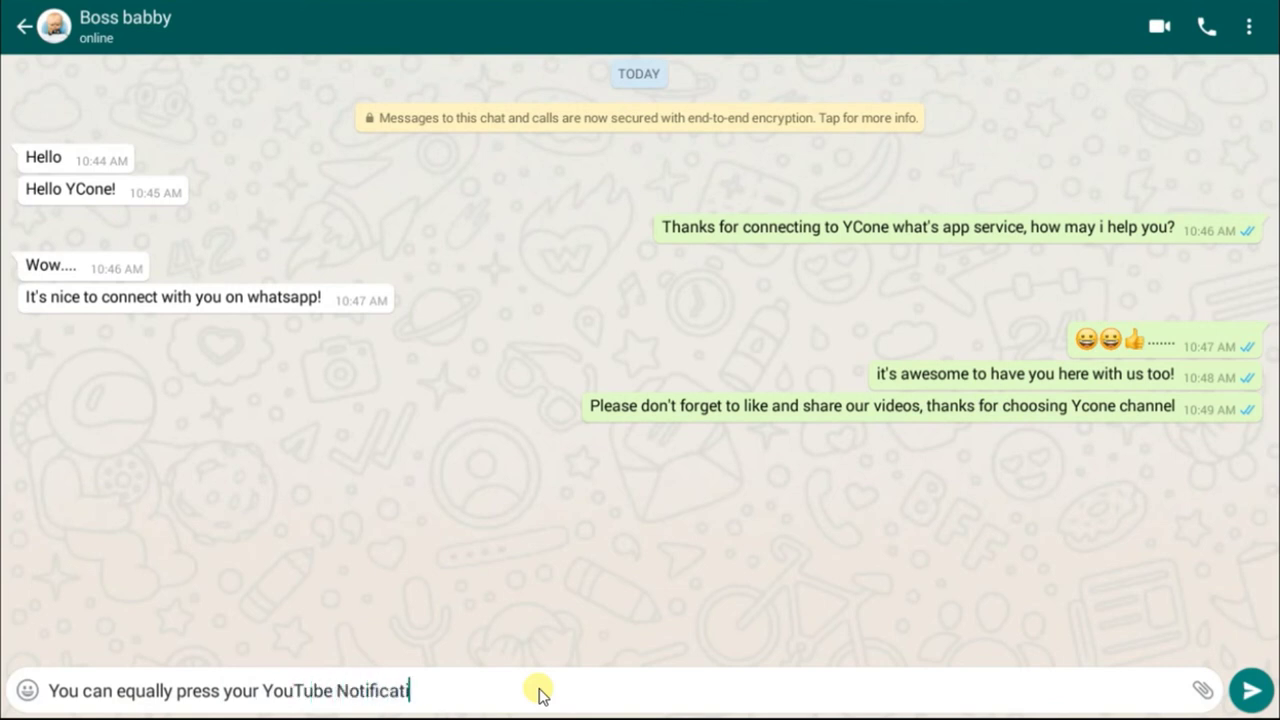
type("on bell to receive your ")
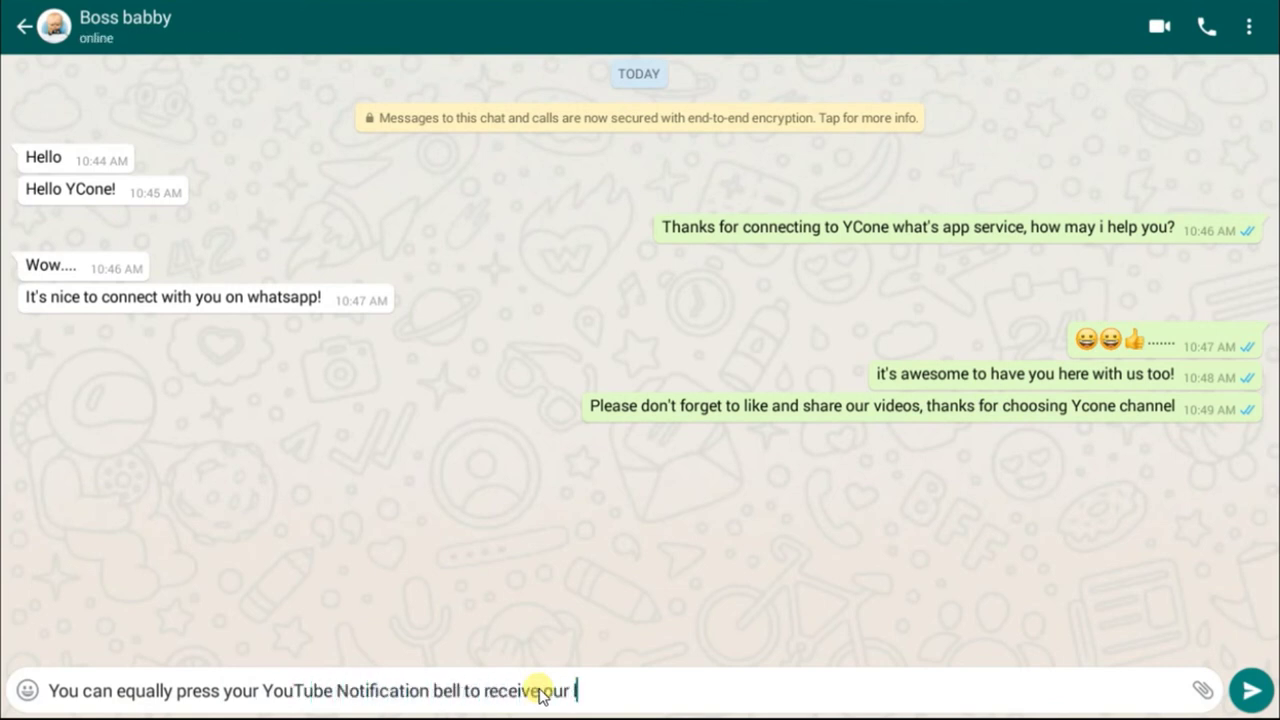
type("latest videos!")
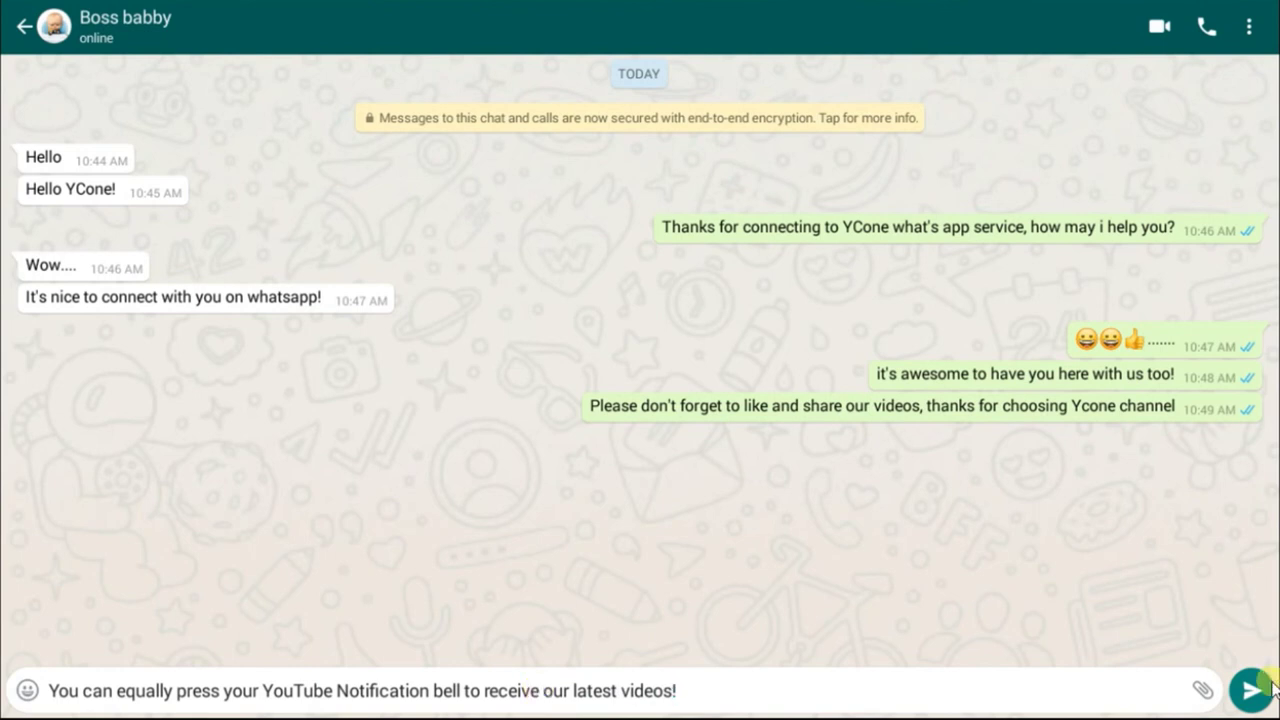
left_click(1251, 692)
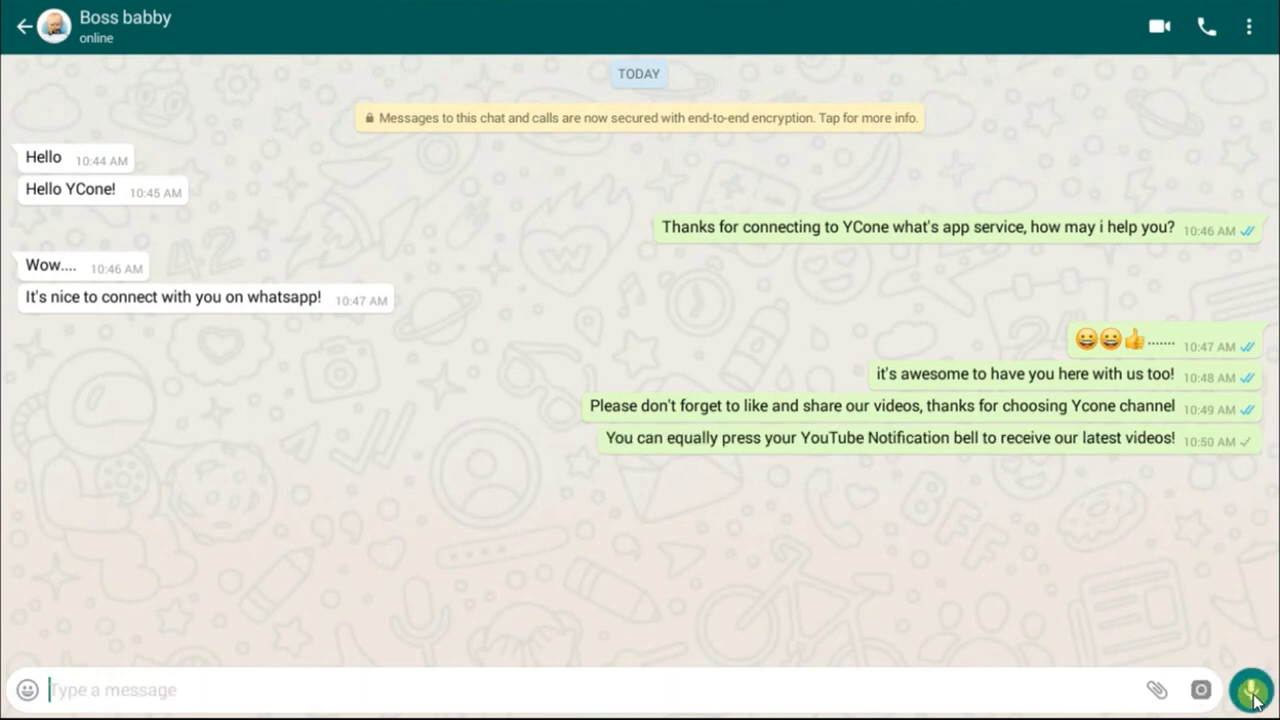